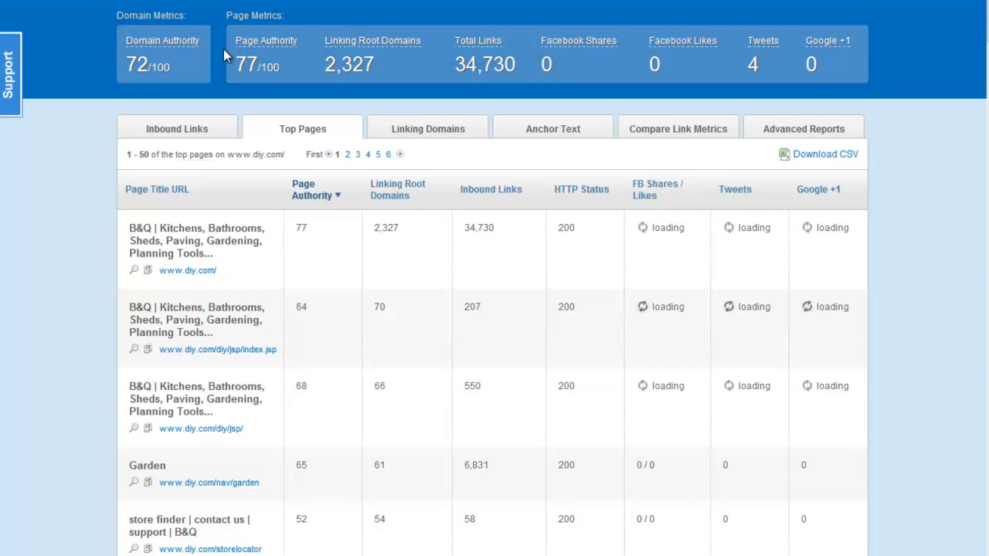
scroll(283, 68, up, 3)
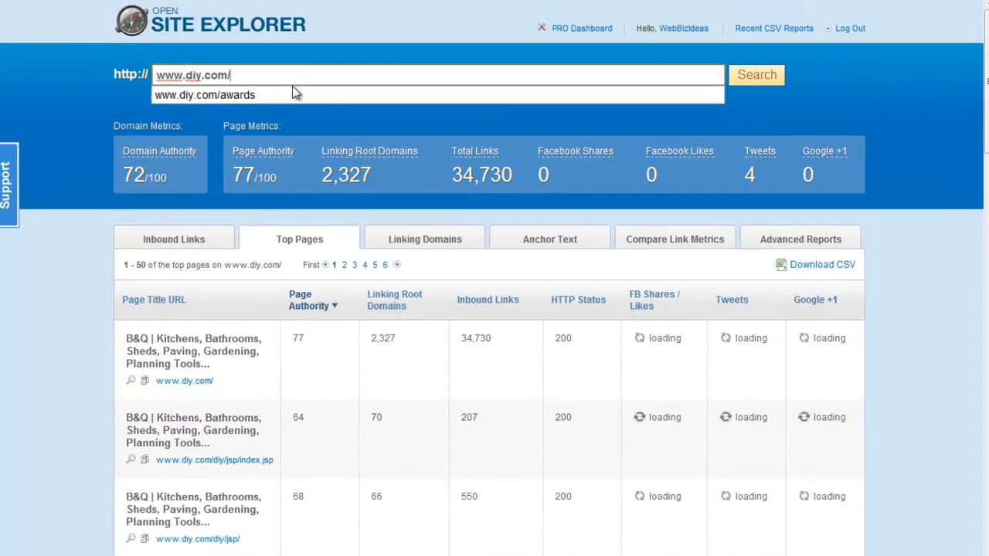
click(42, 423)
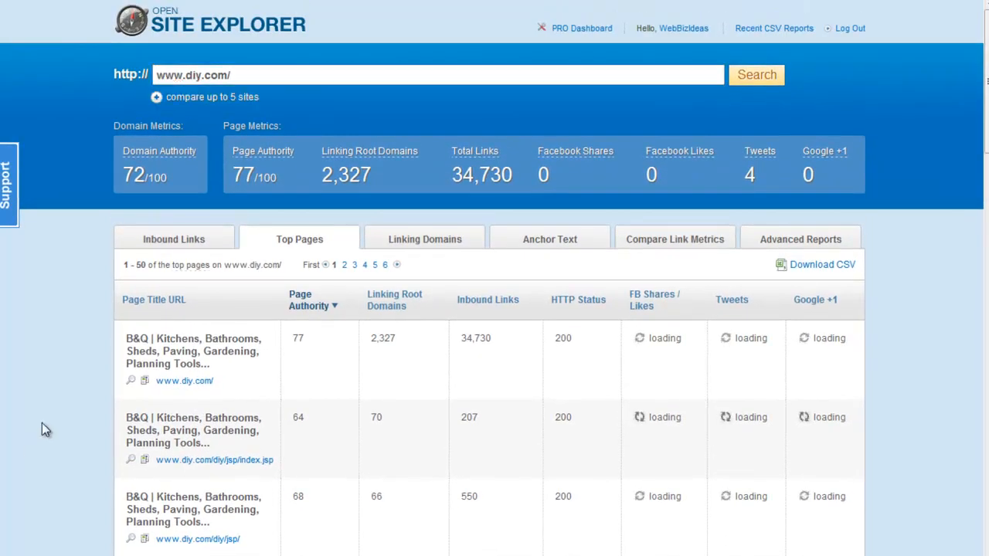
click(278, 73)
click(81, 388)
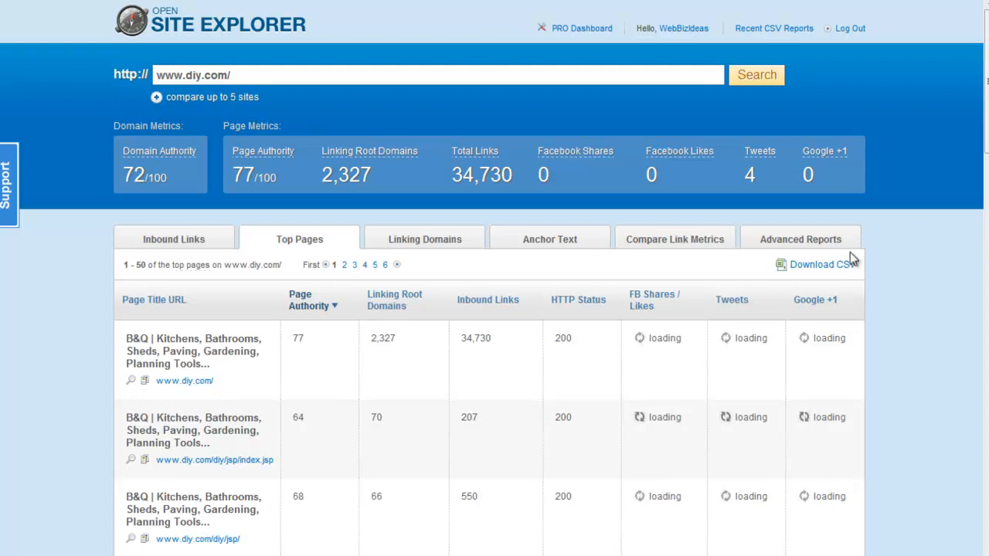
mouse_move(854, 268)
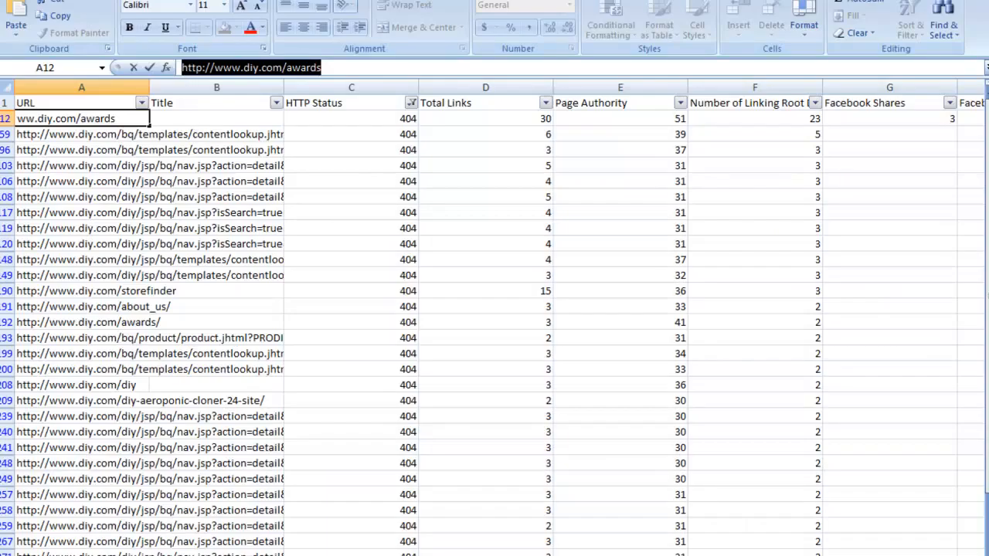
Switch to the exported Excel sheet, undo the last six actions, and turn on filtering for the whole sheet
click(312, 195)
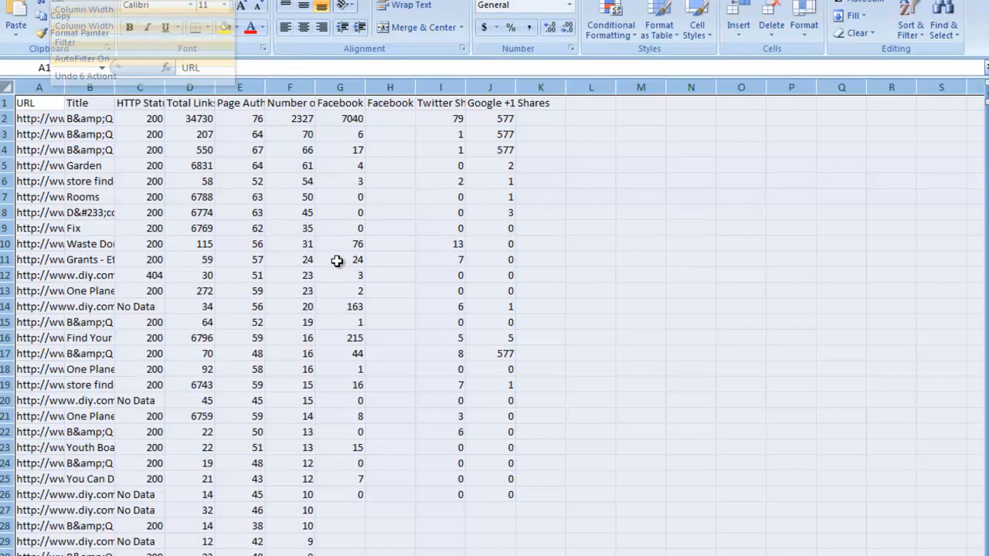
click(390, 291)
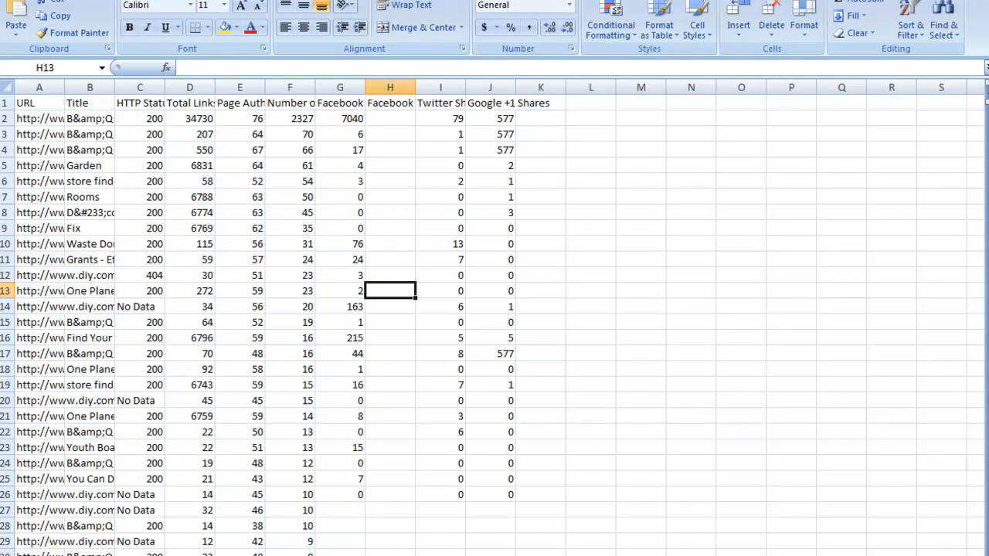
click(7, 86)
click(910, 29)
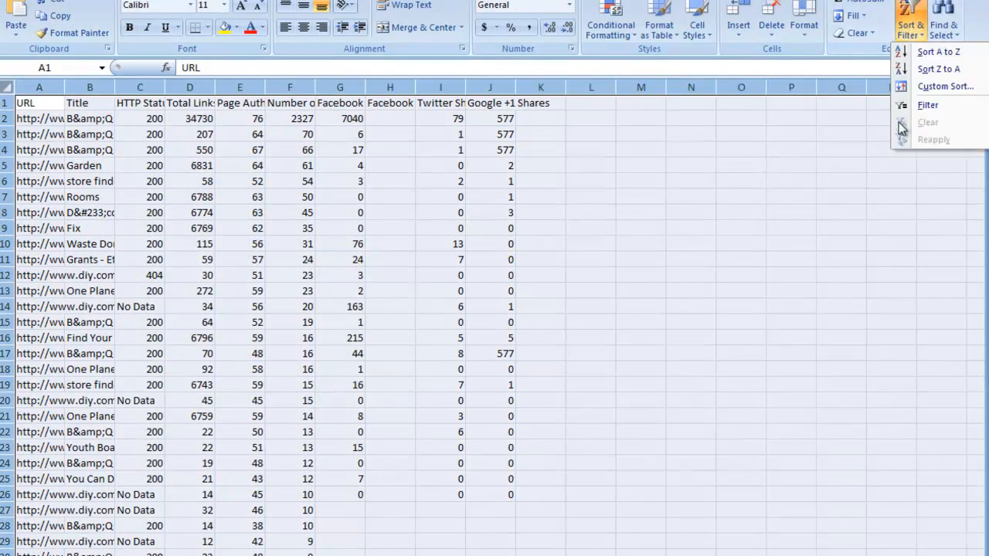
click(927, 105)
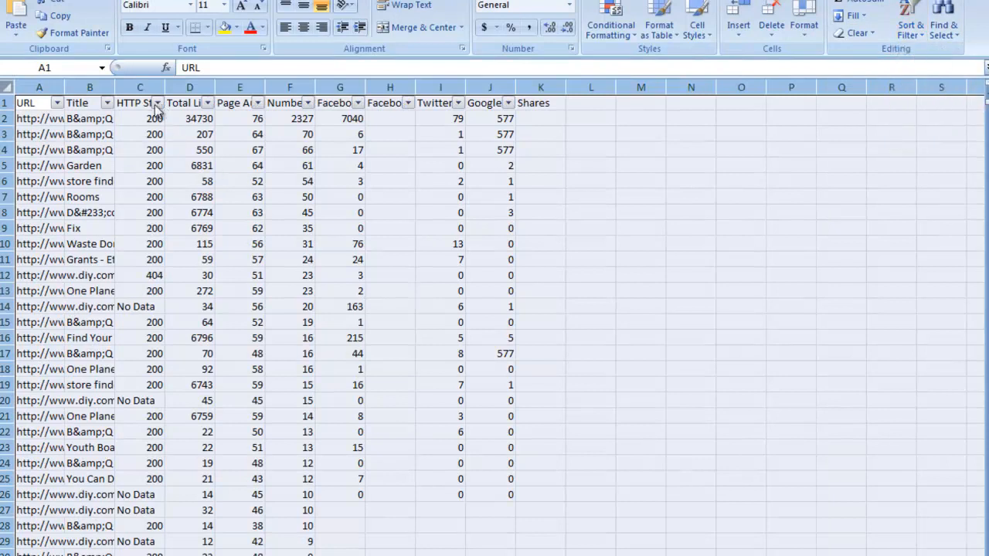
Filter the HTTP Status column to only 404, excluding 200, 301, 302, 500, Blocked by robots.txt and No Data
click(157, 103)
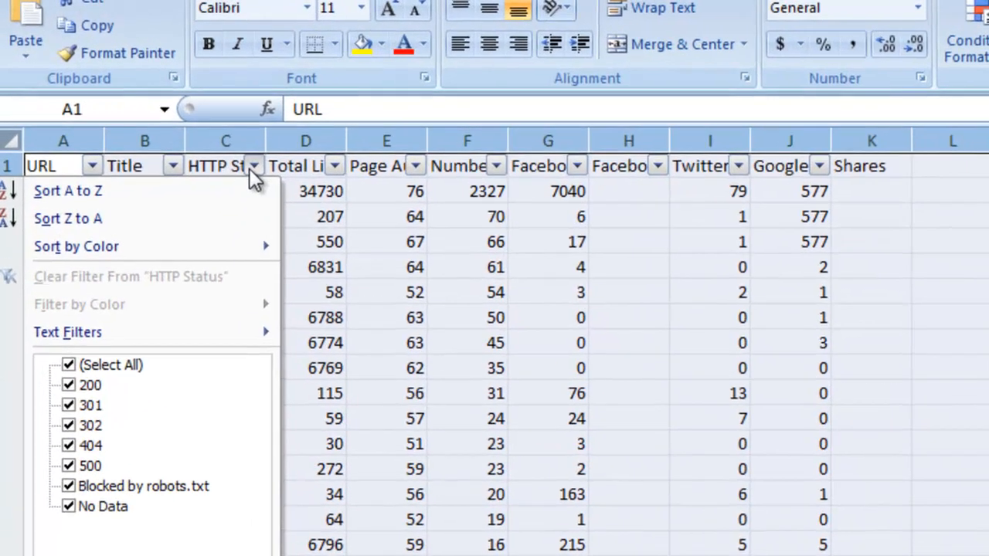
click(104, 509)
click(101, 487)
click(92, 467)
click(89, 426)
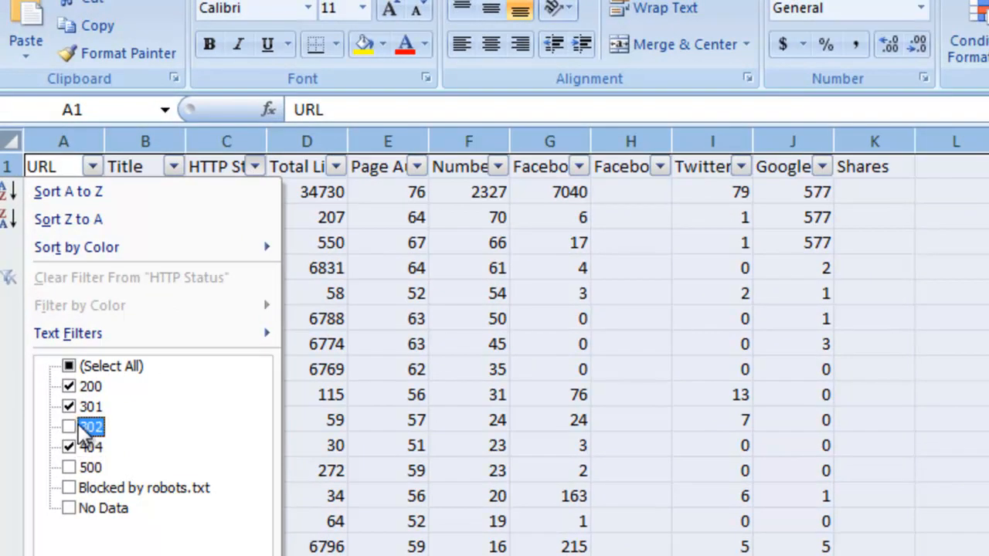
click(89, 407)
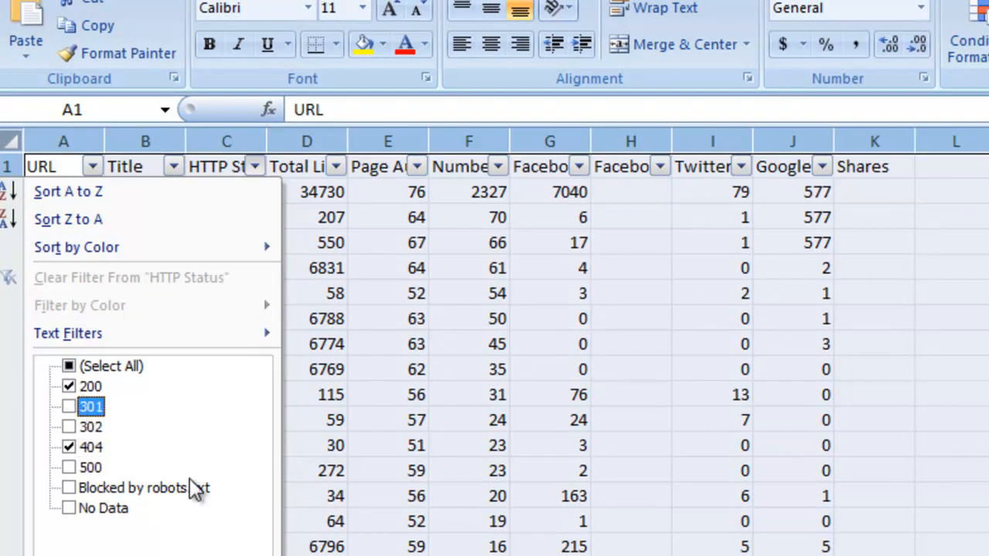
click(71, 387)
click(139, 555)
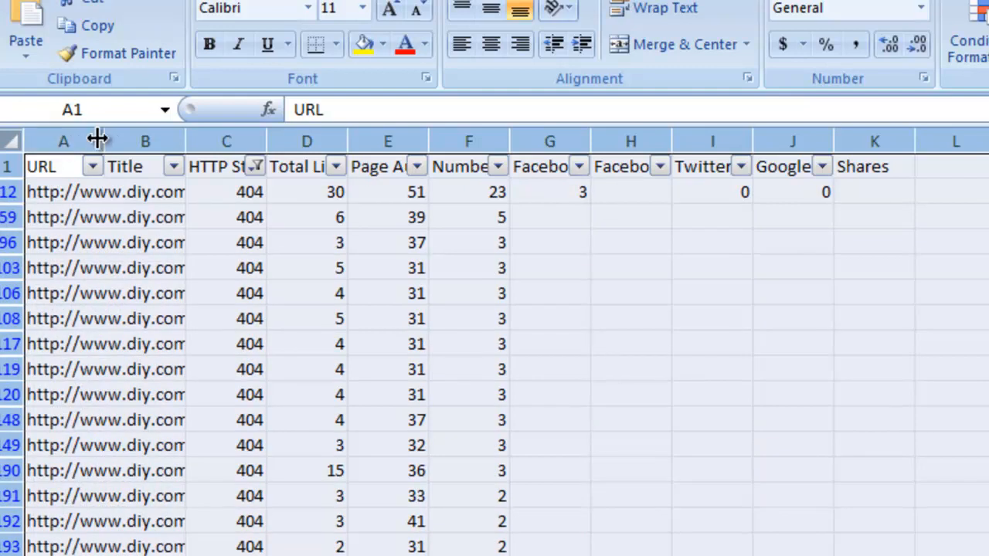
drag(97, 139, 477, 140)
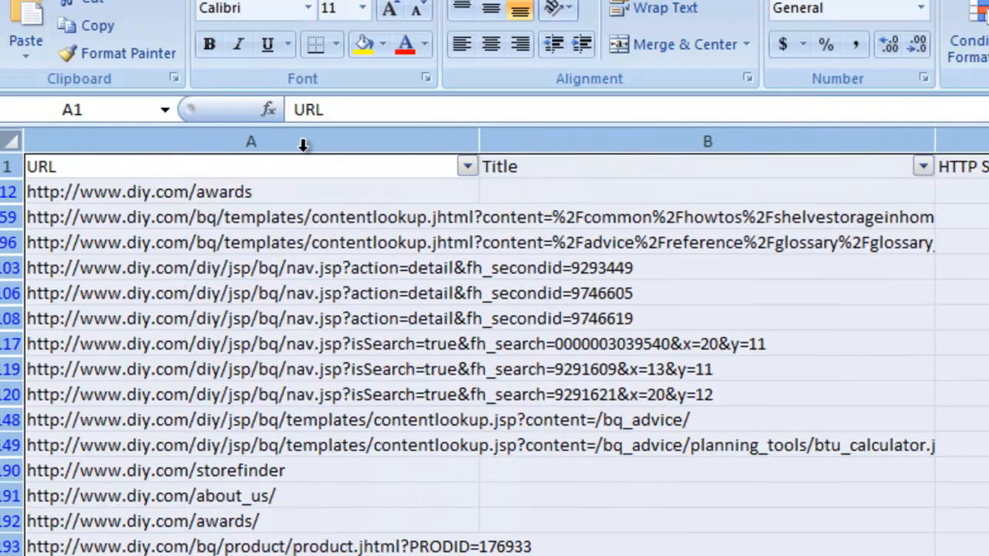
click(265, 191)
key(ctrl+c)
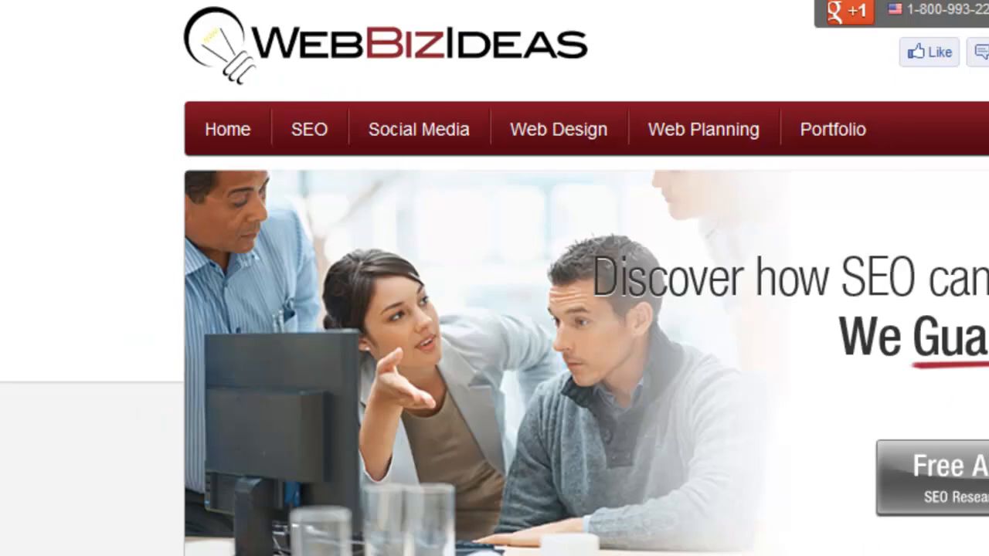
key(ctrl+v)
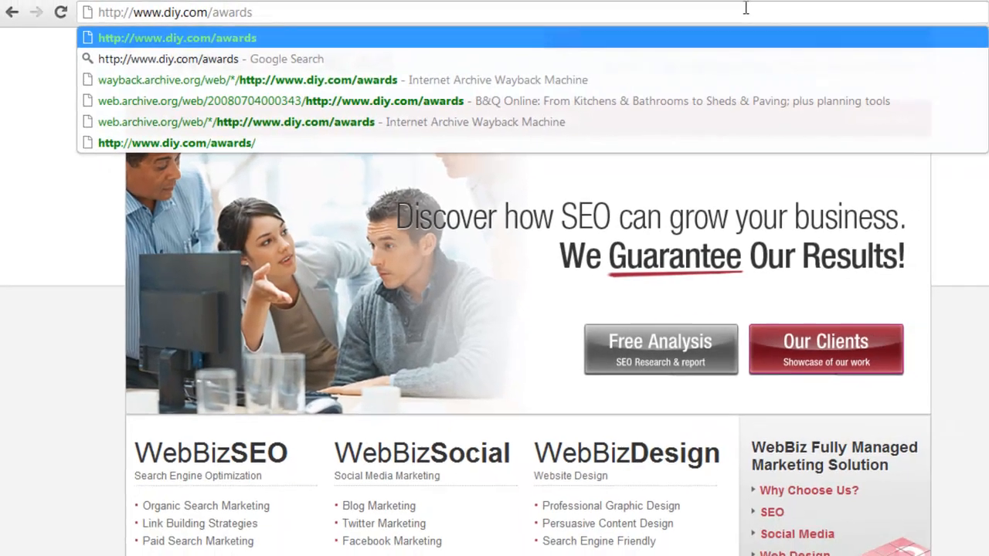
key(Return)
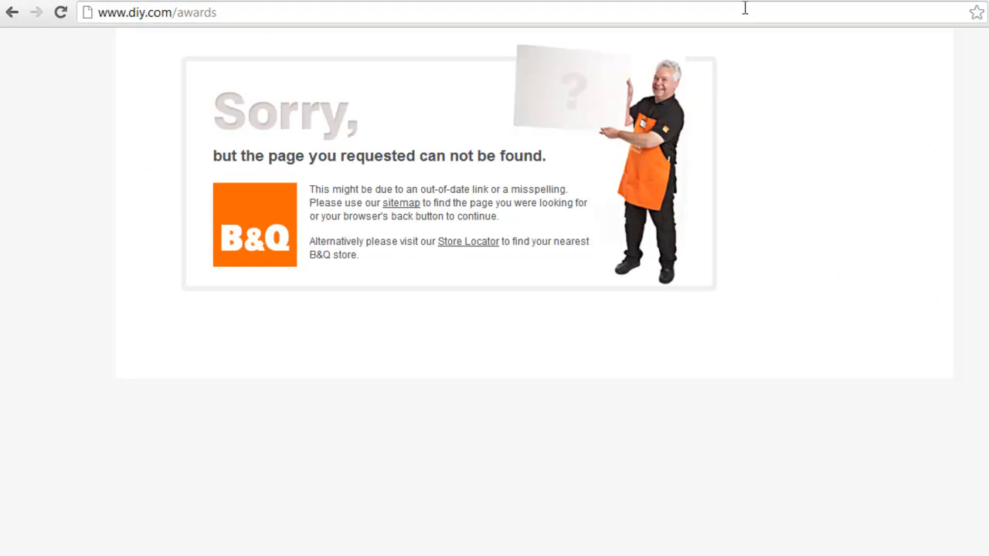
click(316, 12)
key(alt+Tab)
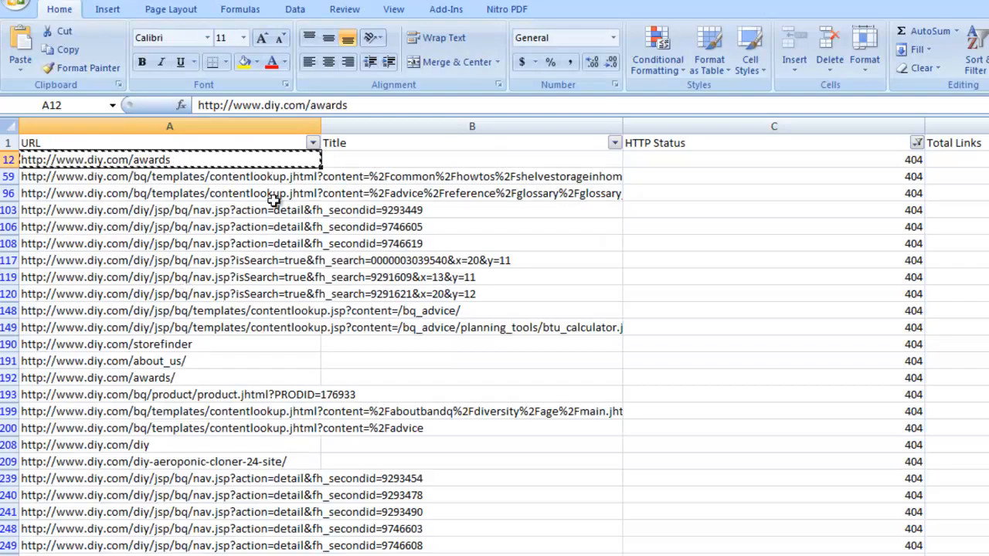
drag(320, 126, 354, 137)
key(ctrl+c)
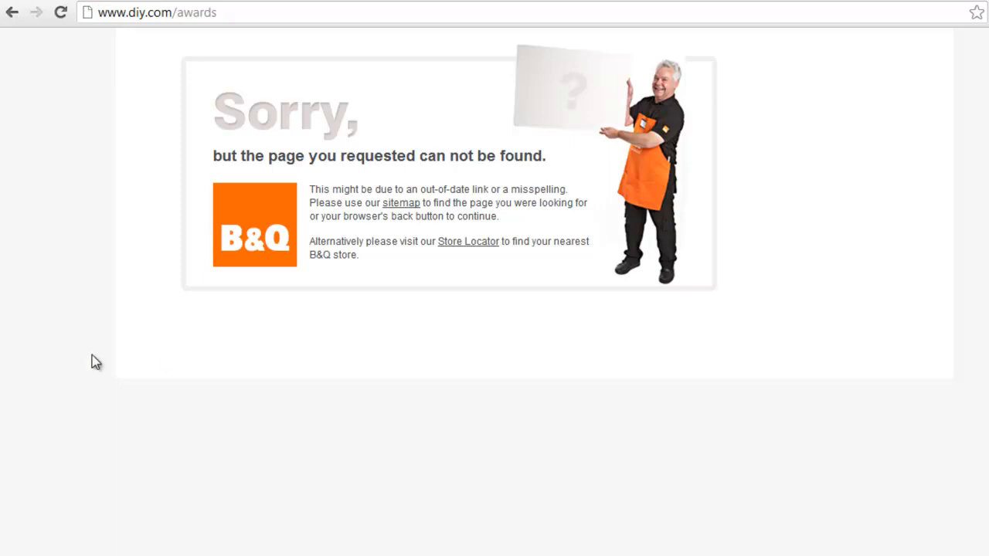
Switch to the Wayback Machine page and go back to the Internet Archive home page
key(ctrl+Tab)
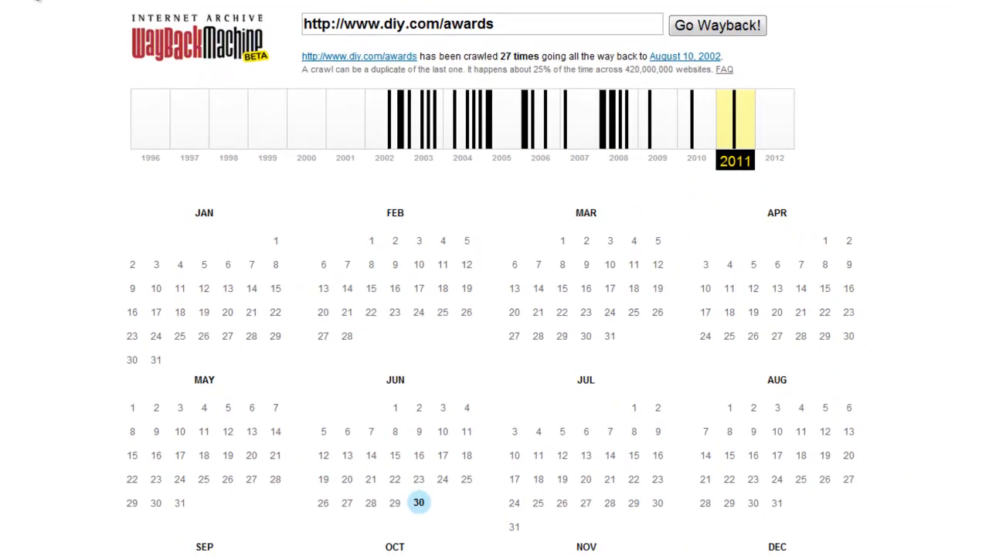
right_click(4, 1)
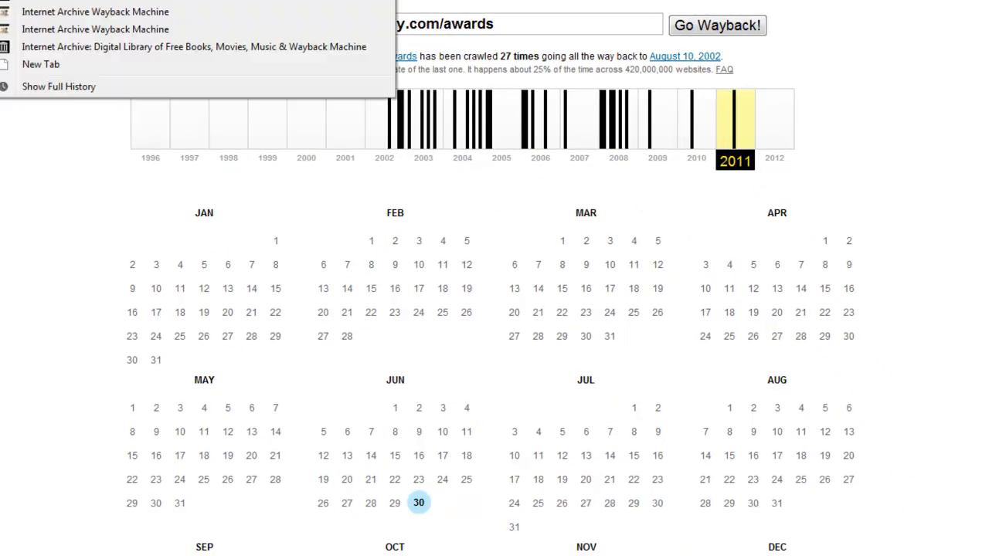
click(6, 29)
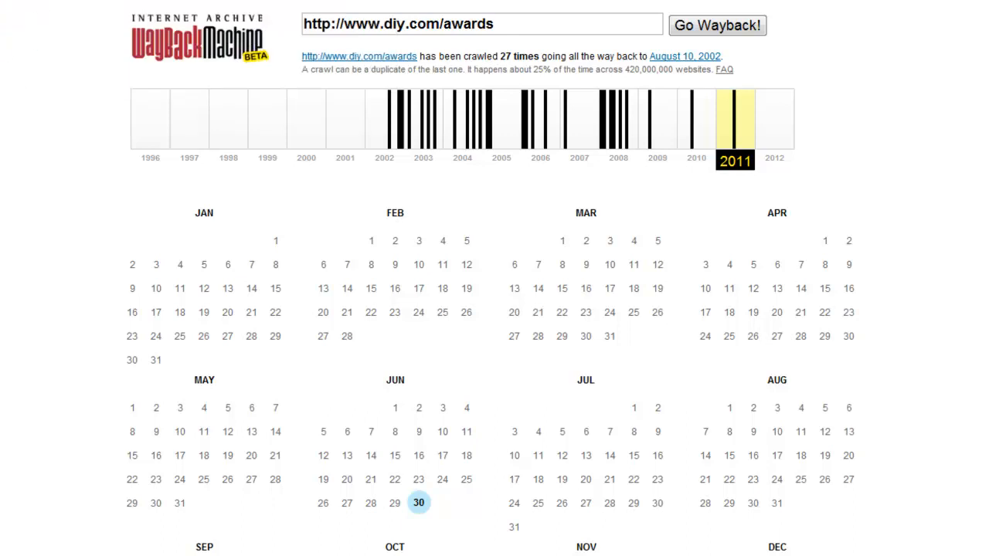
click(7, 1)
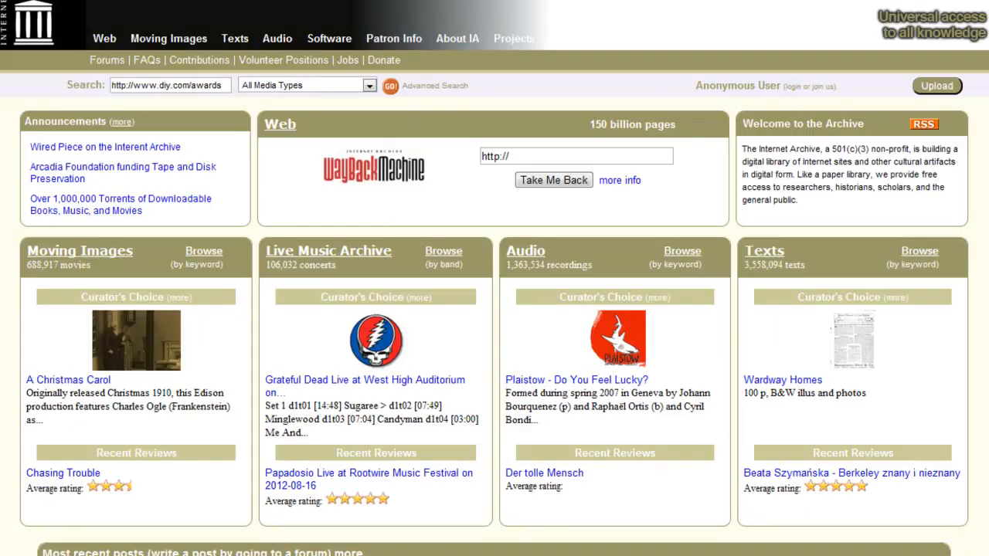
click(562, 159)
key(ctrl+v)
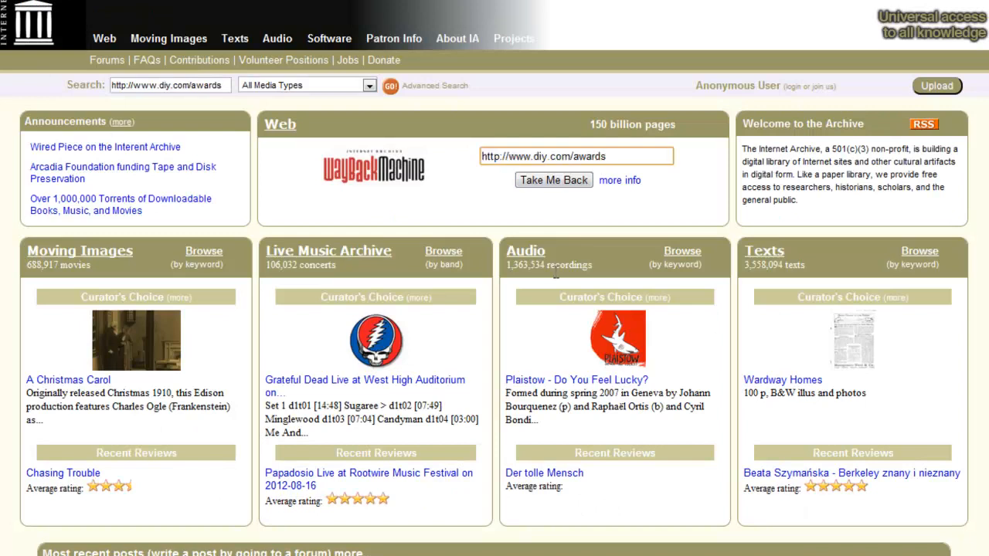
key(Return)
click(553, 185)
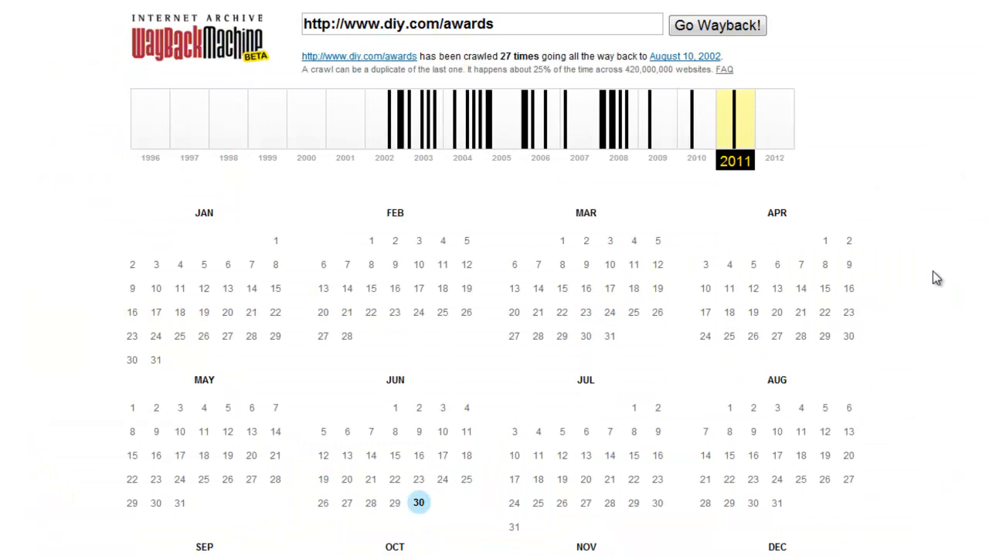
Check the June 30, 2011 capture of the awards page and return to the capture calendar
scroll(565, 438, down, 1)
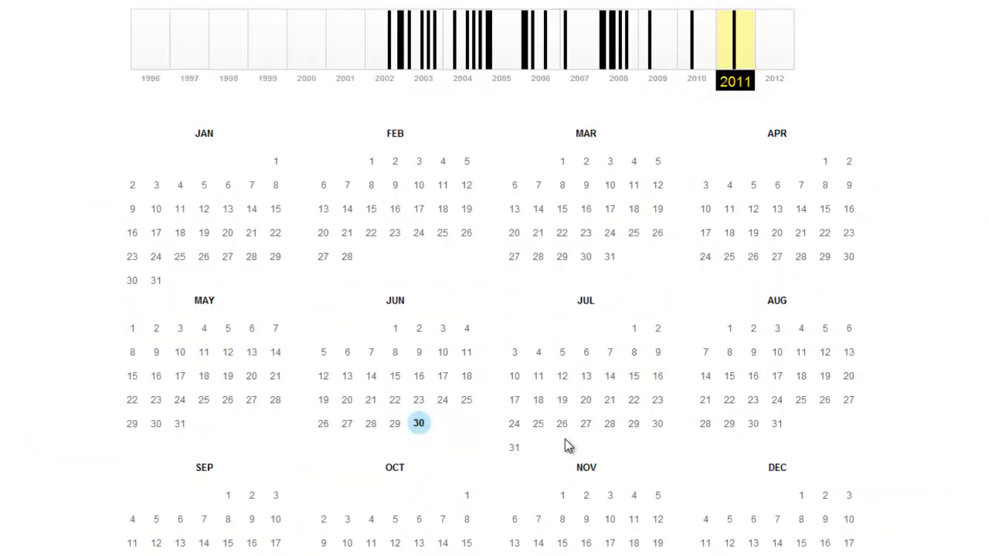
mouse_move(426, 427)
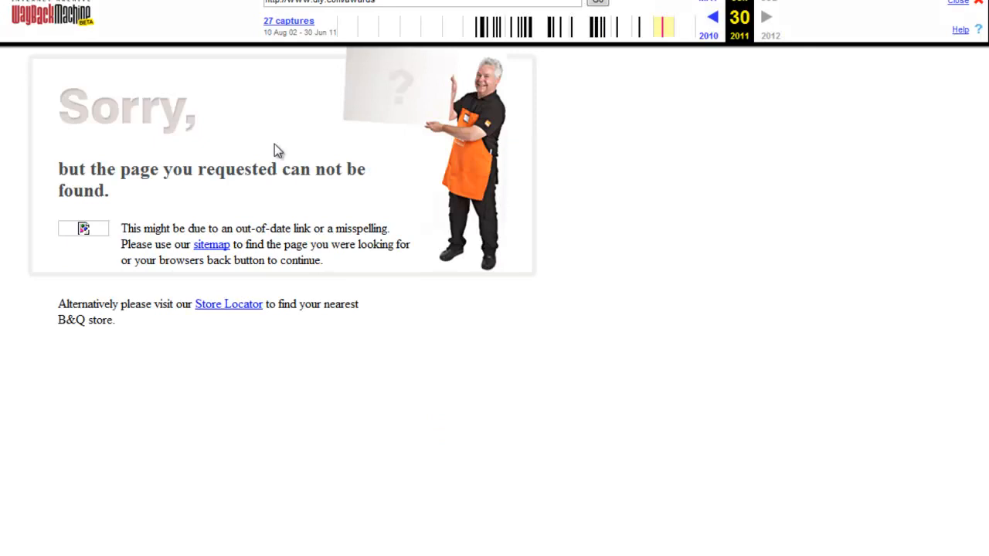
key(alt+Left)
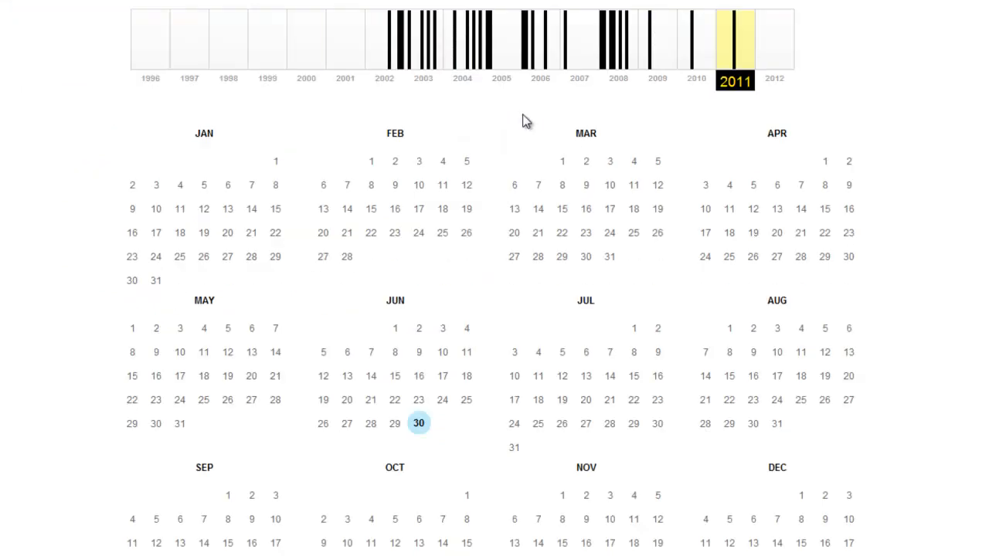
Check the May 4, 2010 capture of the awards page and go back to the capture calendar
scroll(538, 136, up, 1)
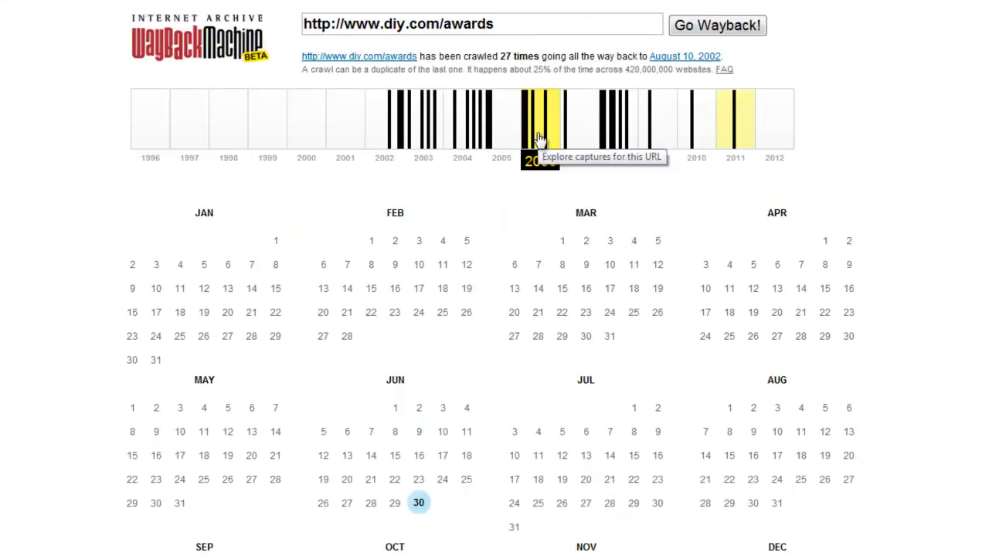
click(693, 126)
mouse_move(180, 441)
click(166, 394)
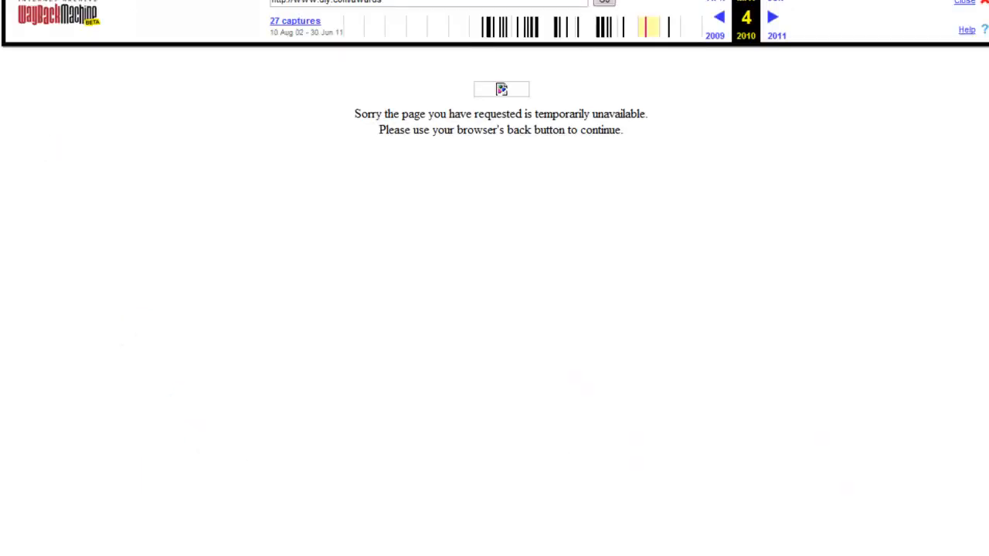
key(alt+Left)
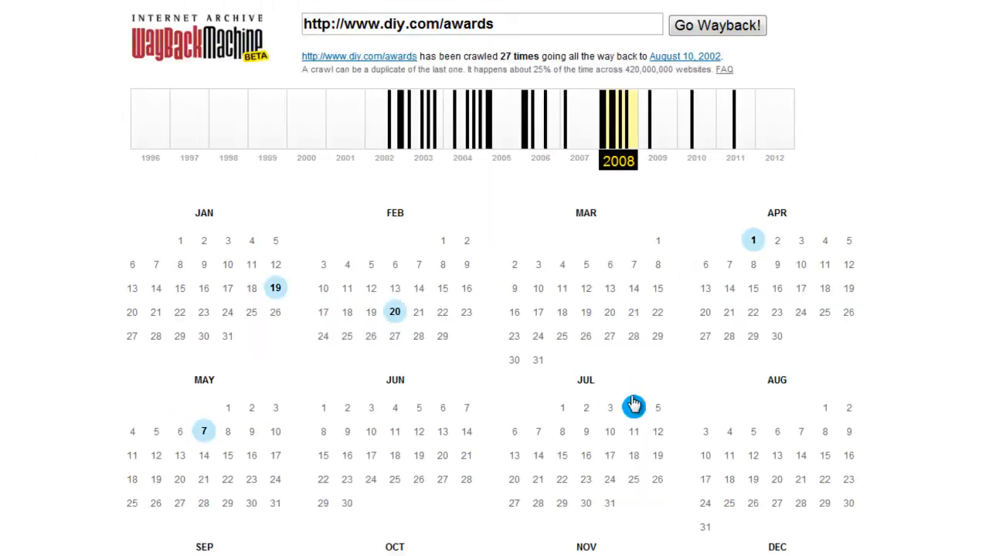
Open the July 4, 2008 capture of the awards page and review its original content
mouse_move(634, 406)
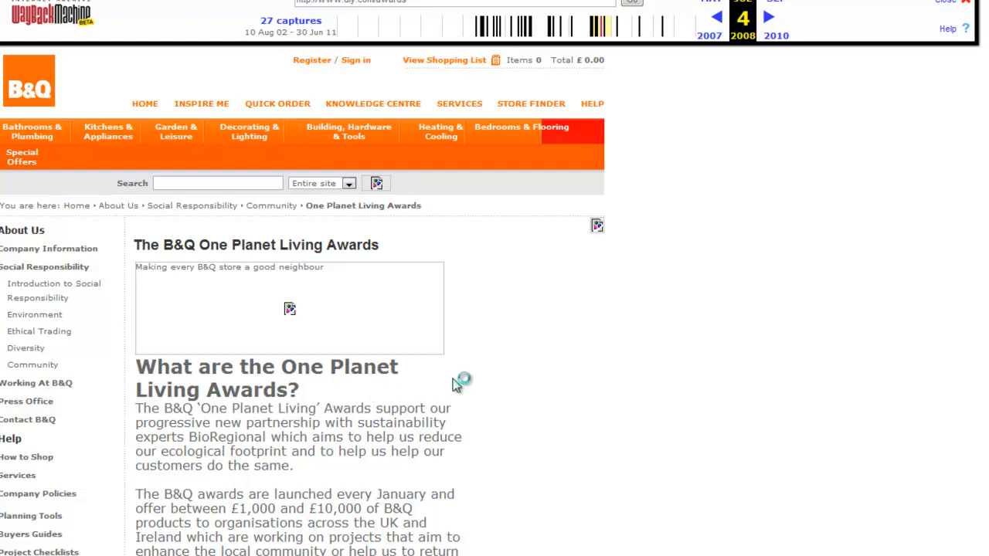
scroll(639, 439, down, 3)
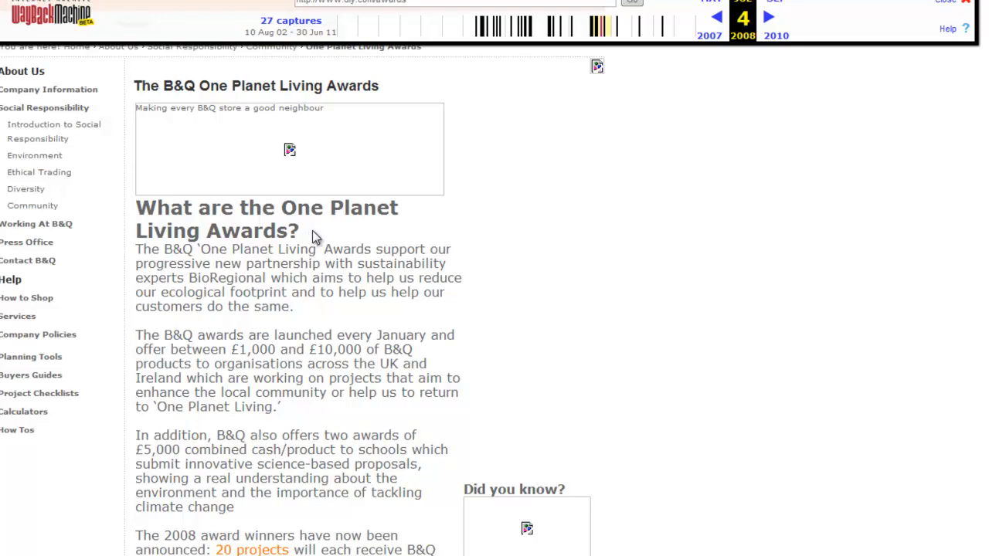
scroll(312, 230, up, 1)
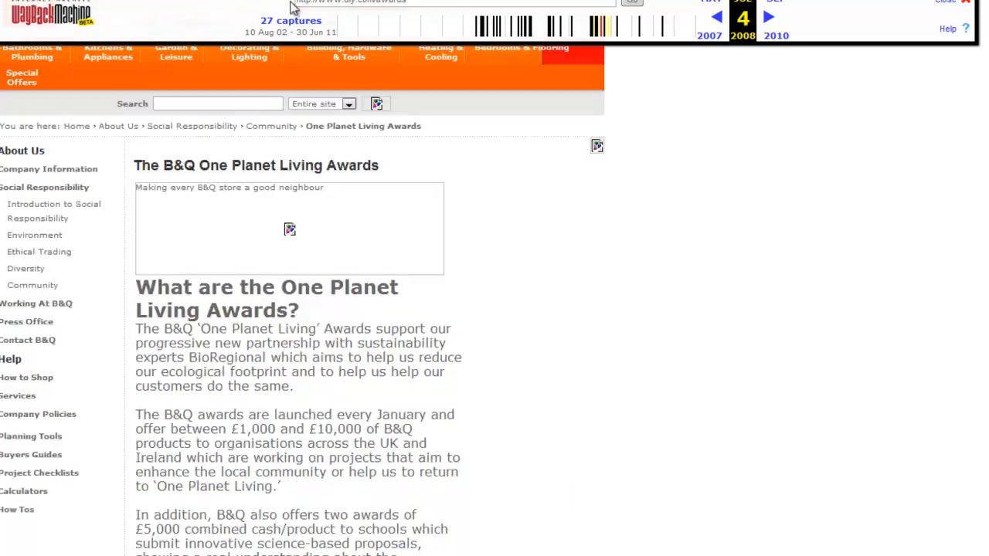
key(alt+Tab)
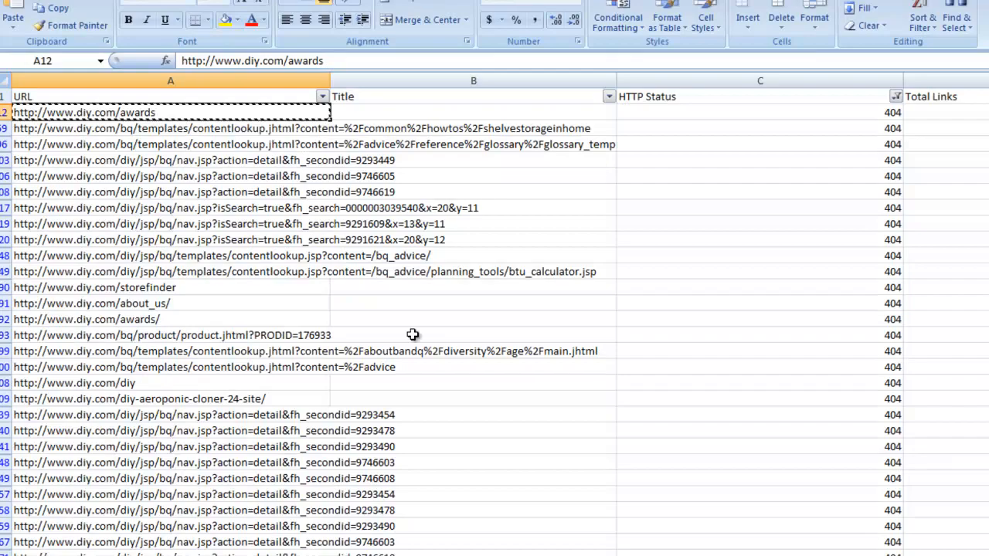
key(shift+space)
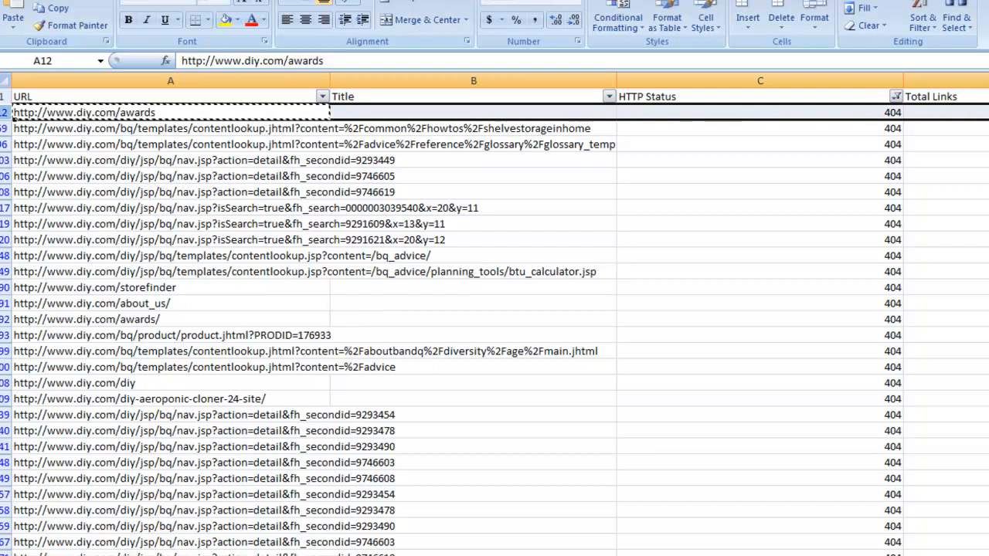
scroll(728, 111, right, 3)
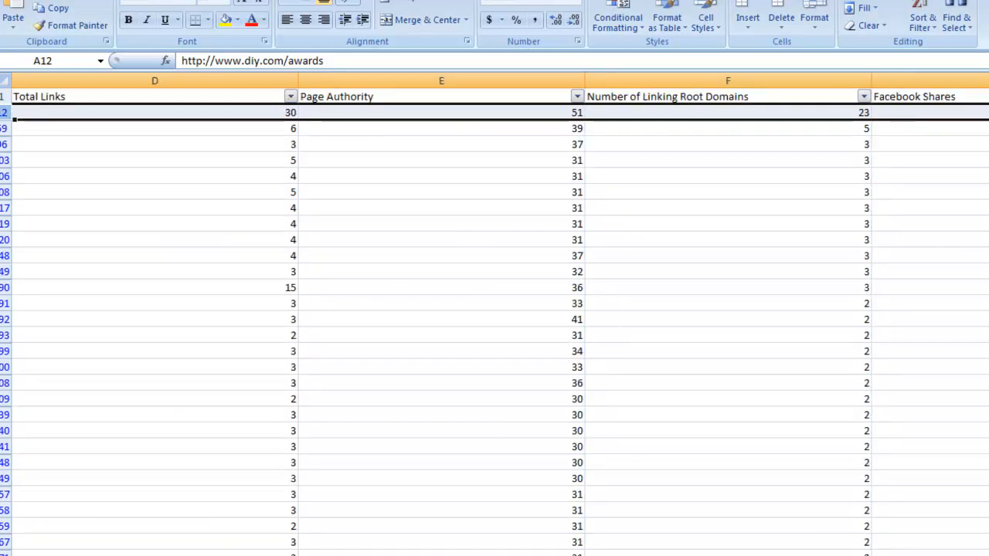
click(728, 111)
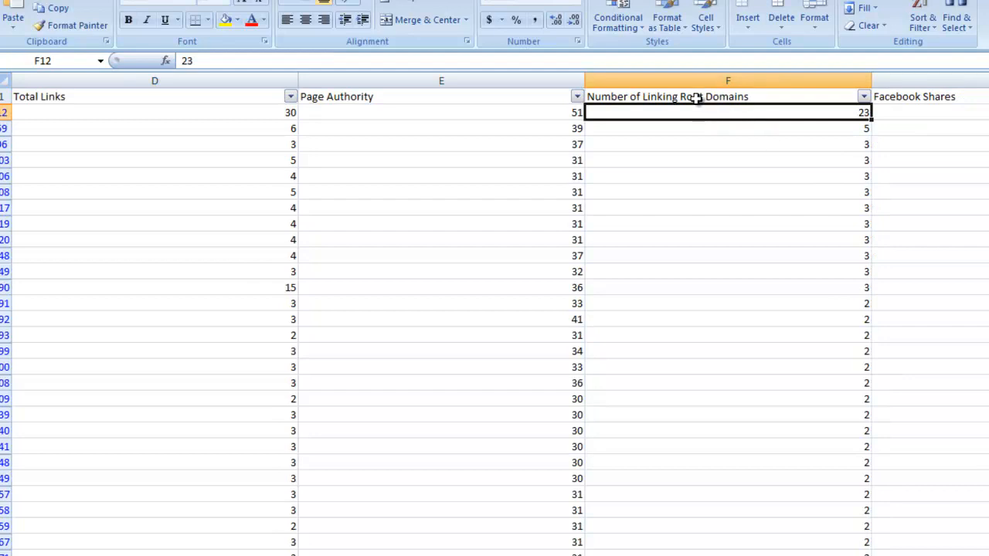
click(695, 85)
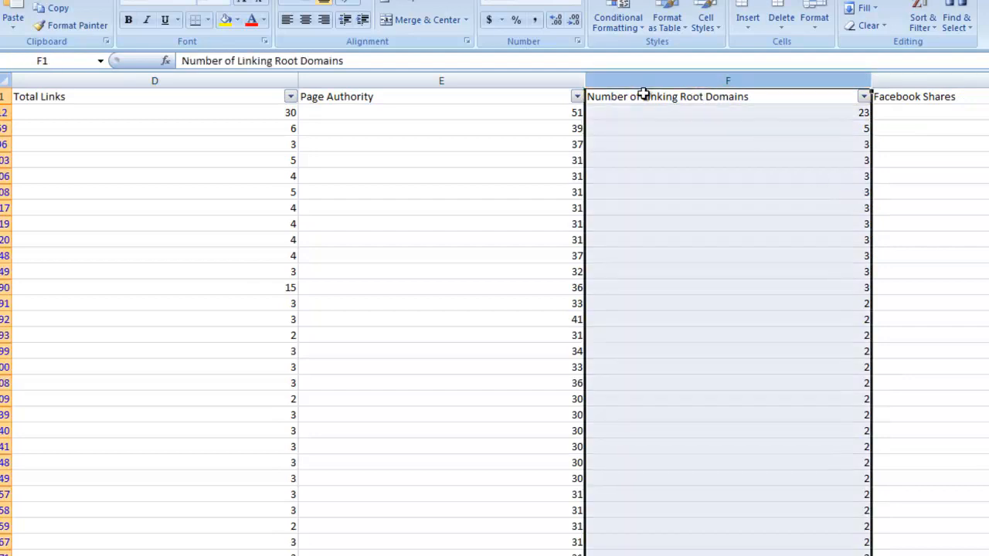
click(705, 111)
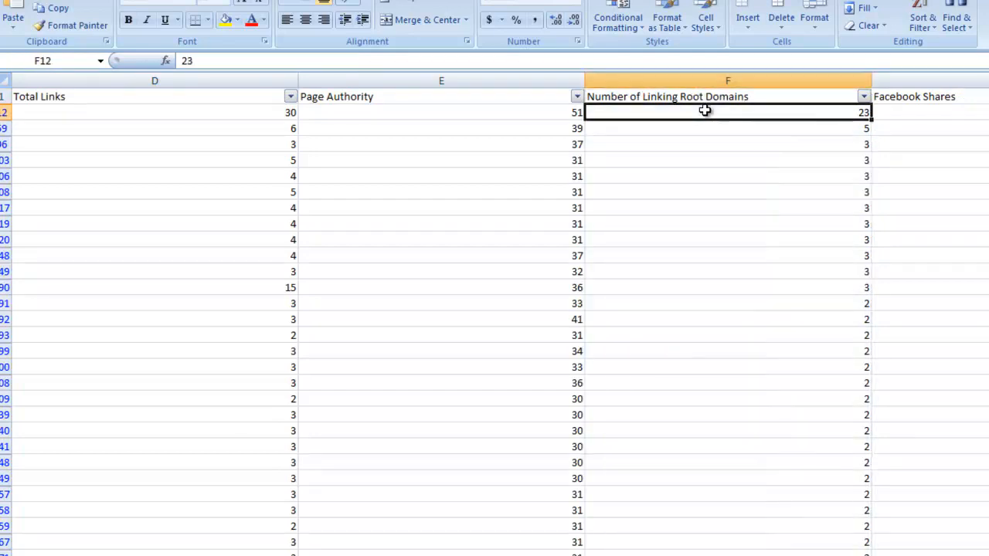
scroll(603, 116, right, 1)
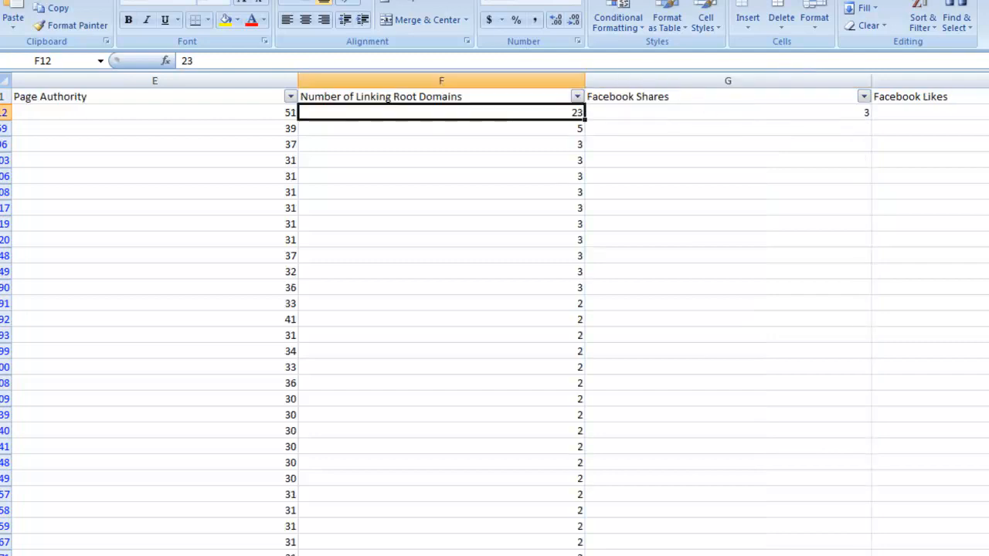
click(629, 81)
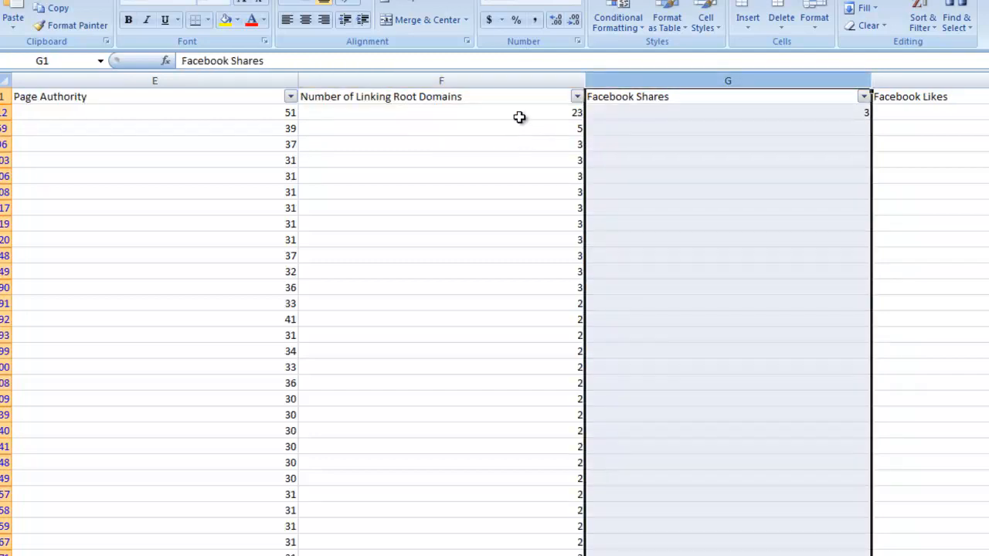
click(91, 81)
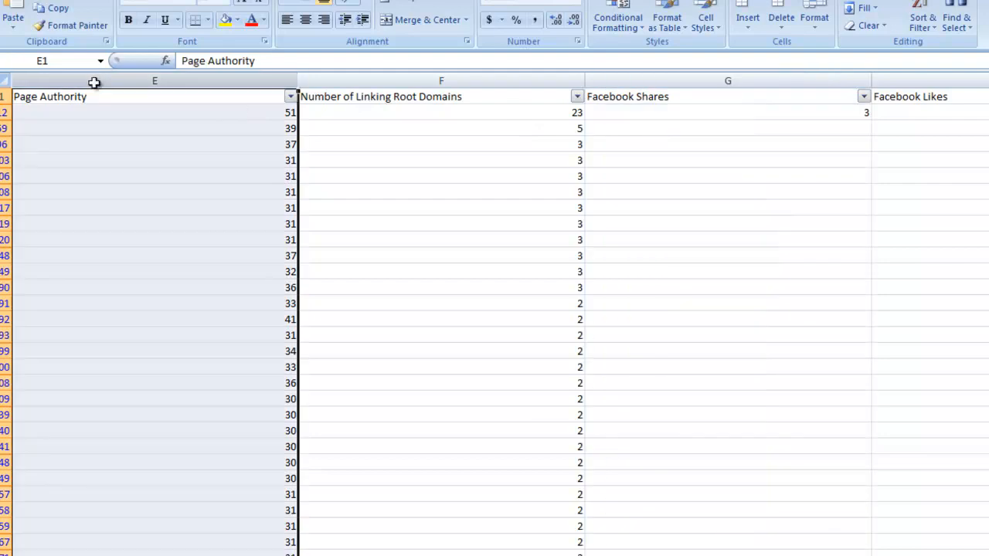
click(233, 112)
click(369, 112)
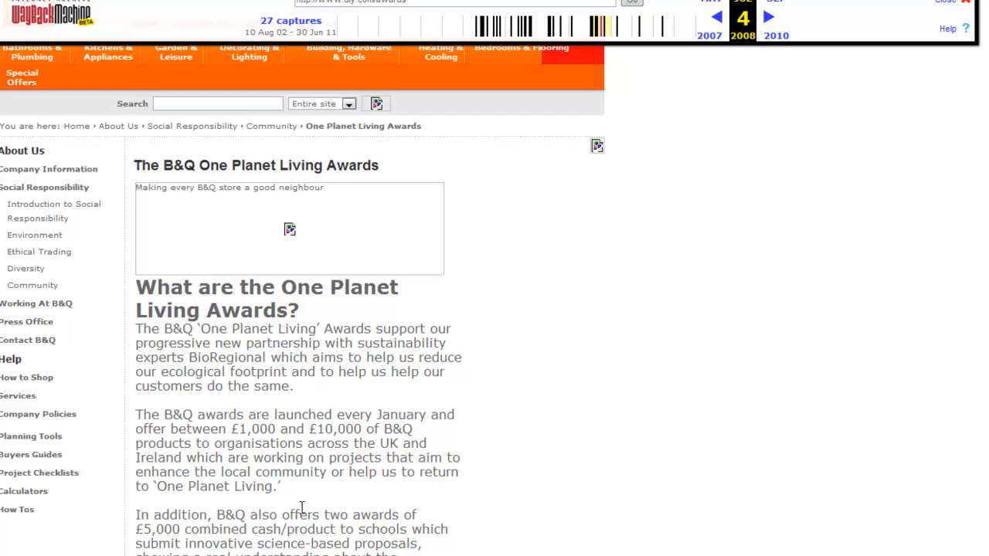
Switch to the Wayback Machine capture of July 4, 2008 and read through the archived One Planet Living Awards content
drag(134, 283, 232, 552)
click(302, 402)
scroll(302, 401, down, 6)
scroll(301, 401, up, 4)
scroll(302, 309, up, 3)
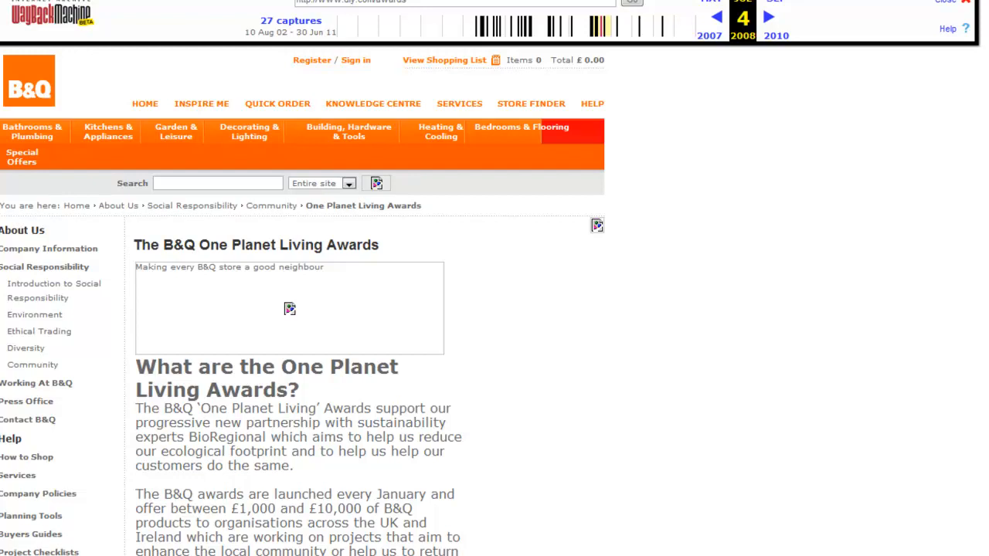
scroll(344, 456, down, 4)
scroll(357, 471, up, 3)
scroll(358, 475, up, 1)
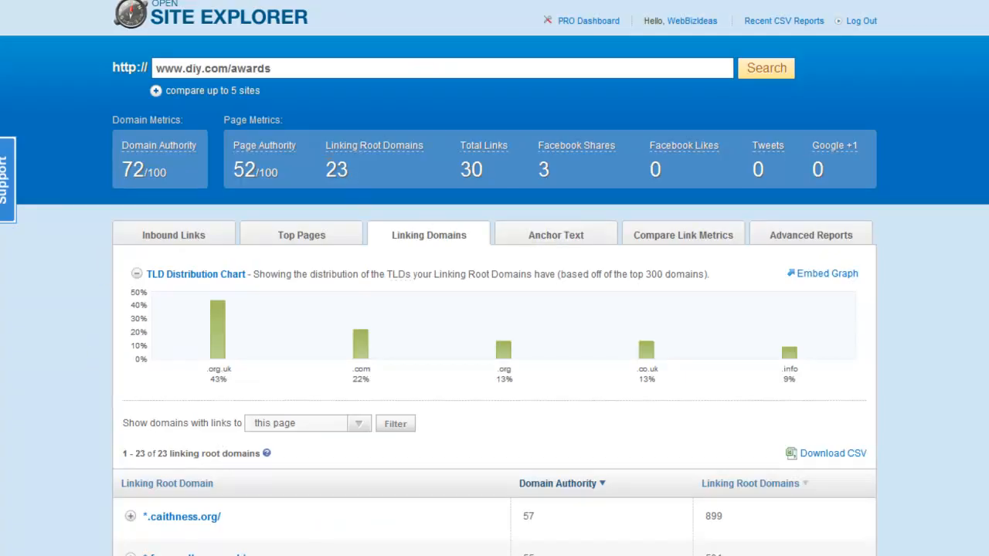
scroll(66, 421, down, 3)
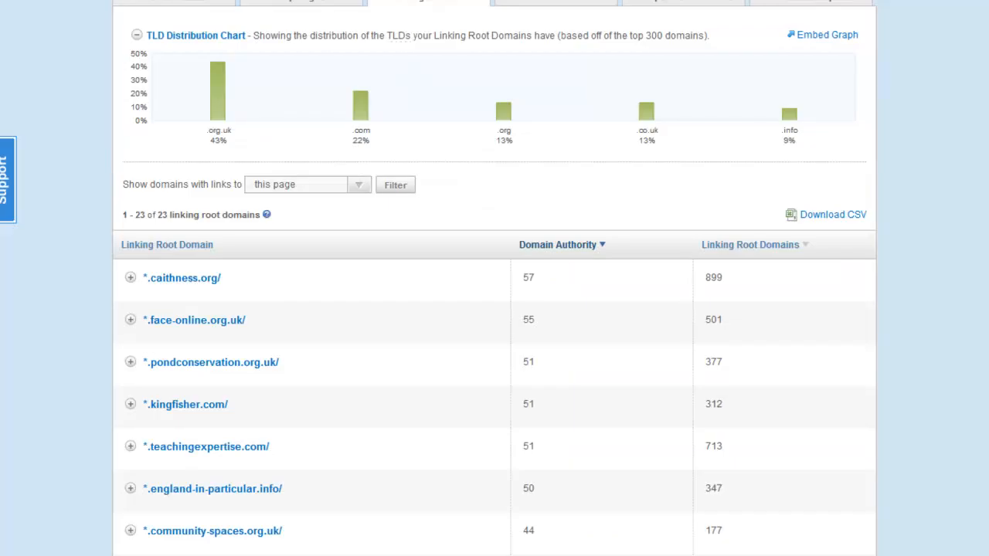
scroll(410, 211, up, 3)
triple_click(317, 66)
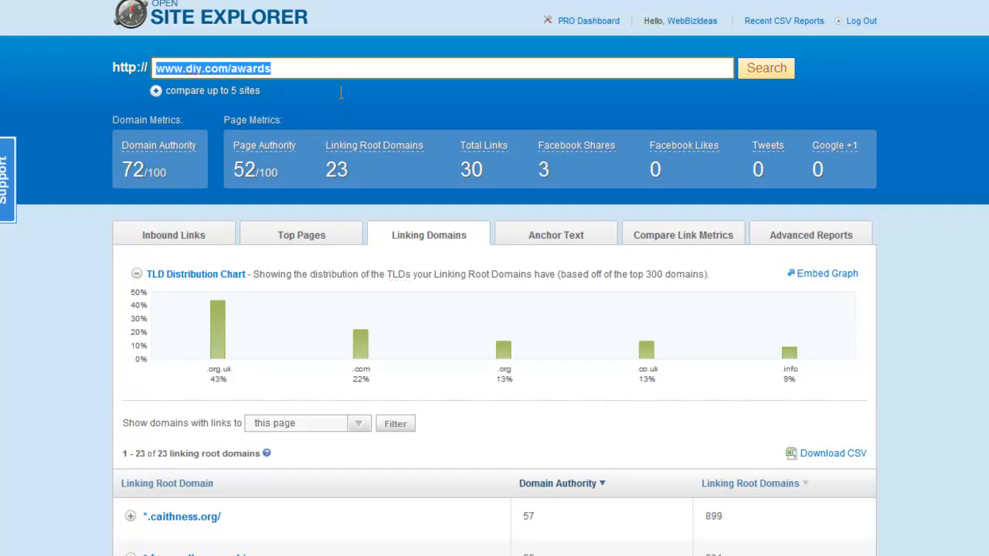
drag(356, 71, 1, 62)
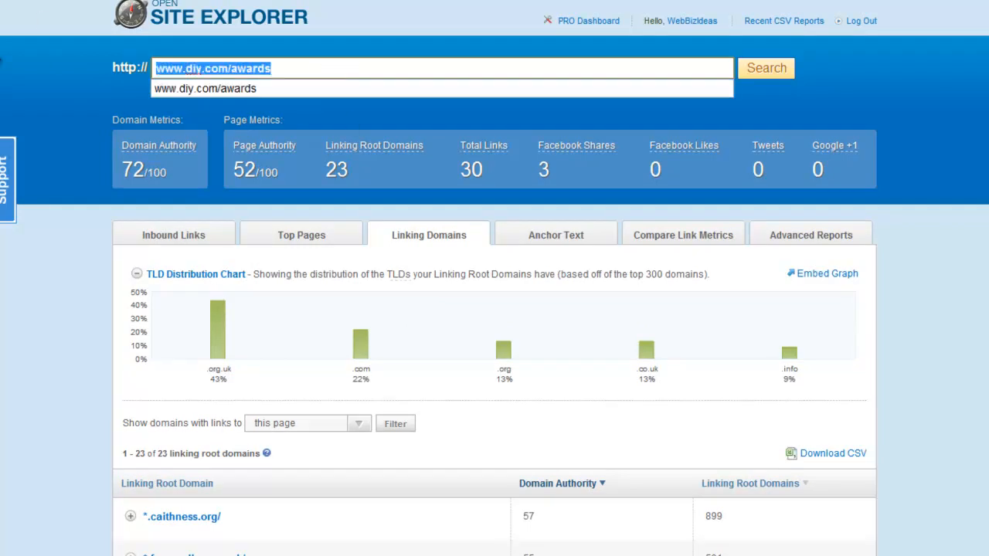
click(40, 238)
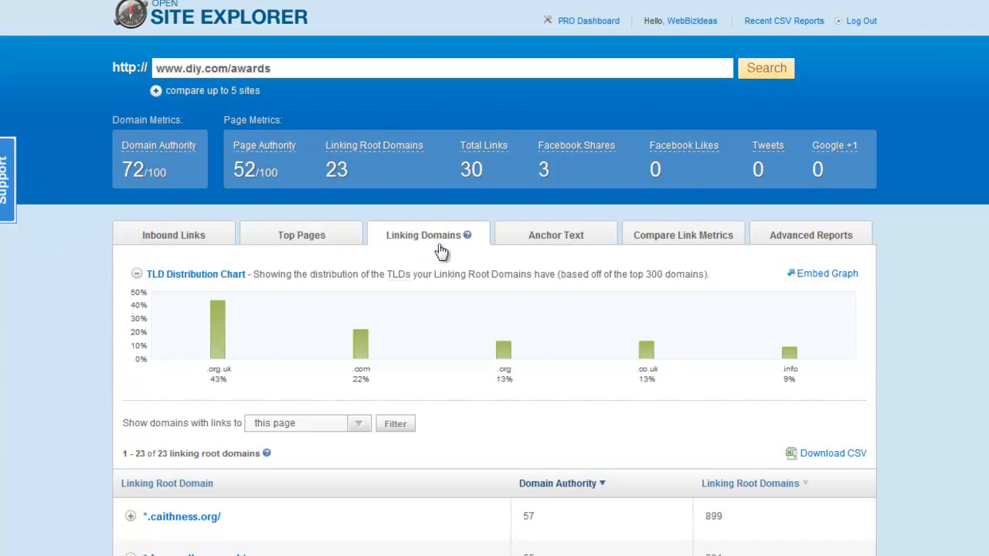
scroll(432, 270, down, 3)
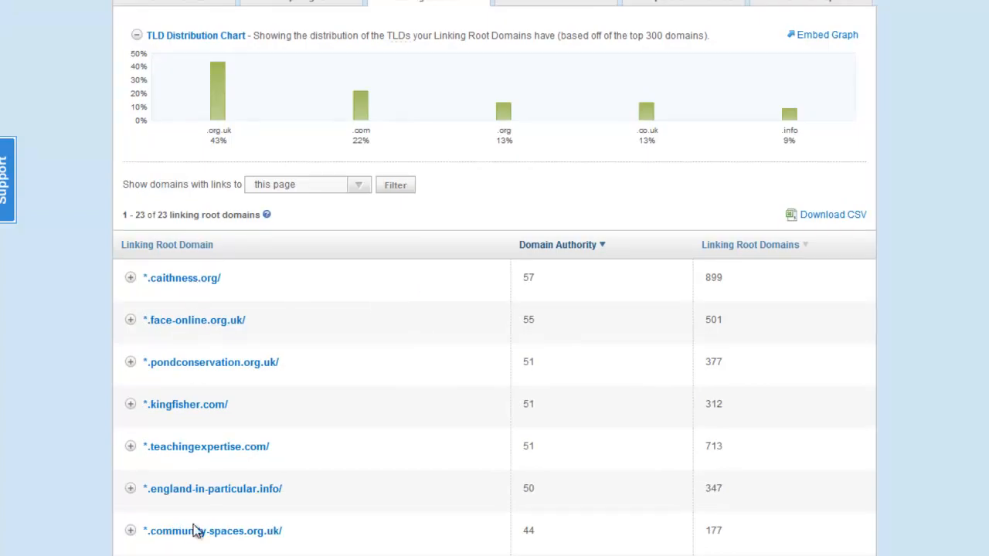
scroll(195, 531, down, 7)
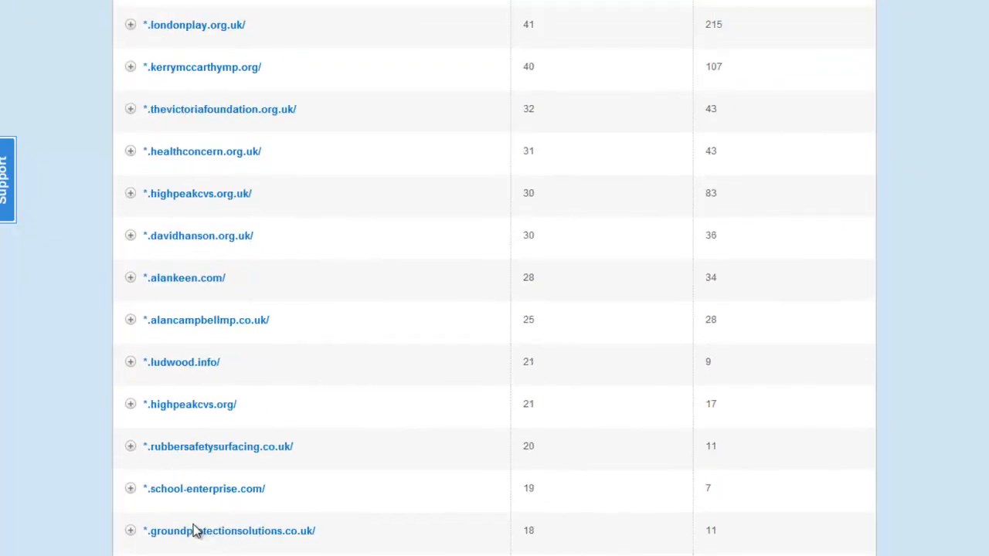
scroll(196, 531, up, 8)
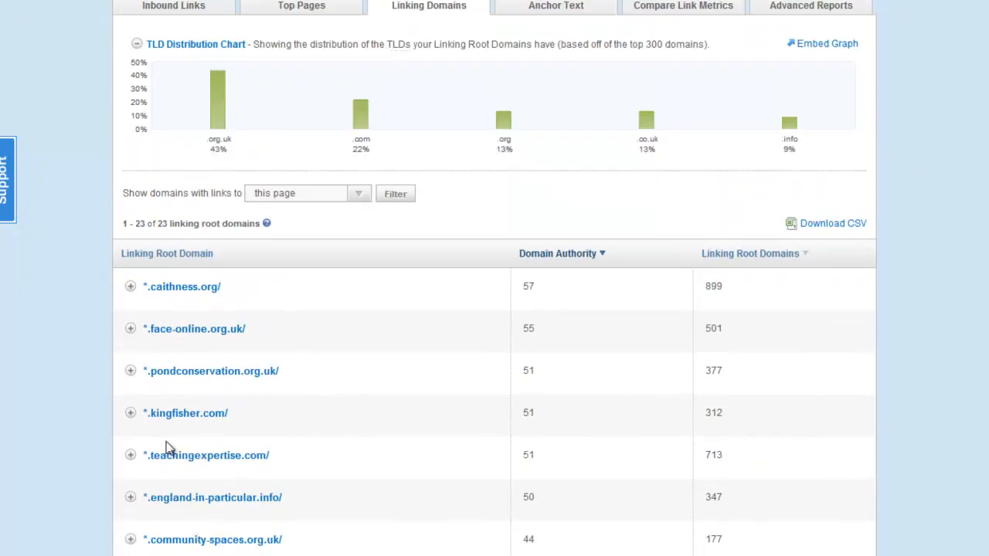
Expand the pondconservation.org.uk linking domain and open its top linking page
click(130, 372)
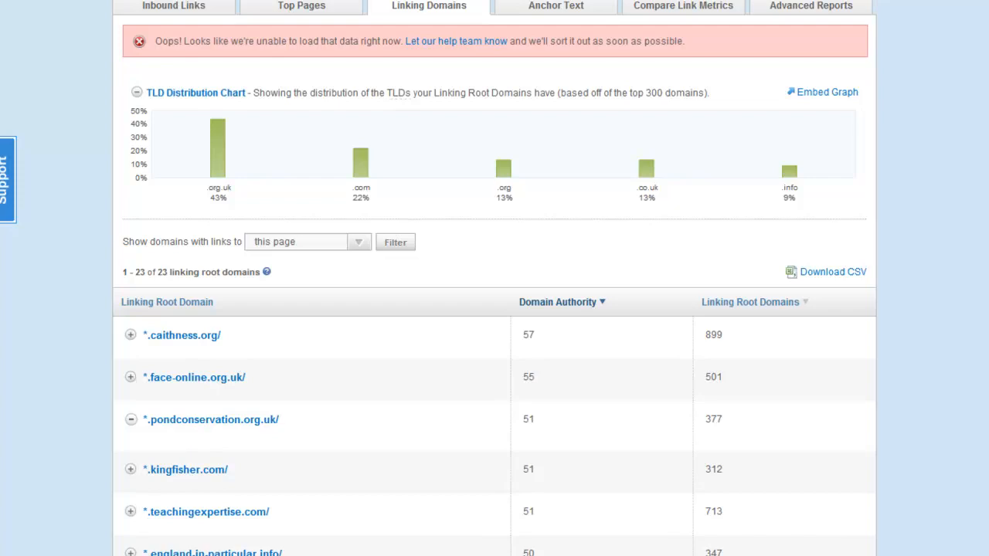
click(130, 363)
click(129, 363)
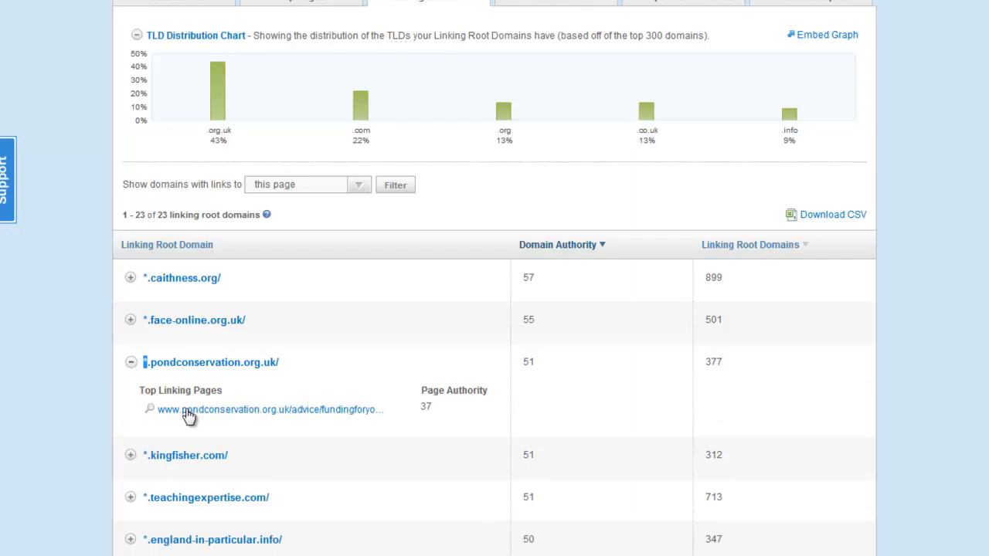
click(193, 410)
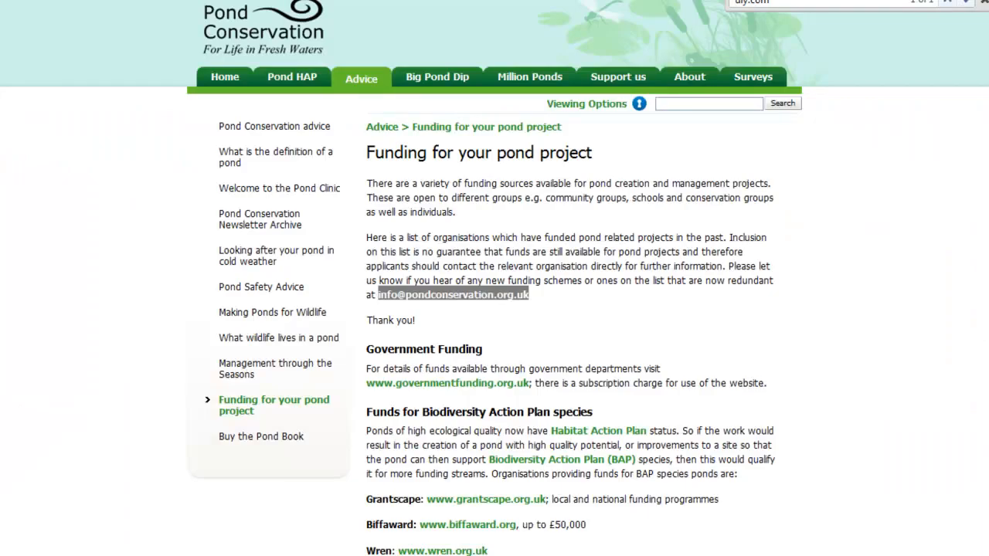
Find diy.com on the pond funding page and highlight the B & Q You can do it Award Scheme entry
click(645, 316)
key(ctrl+f)
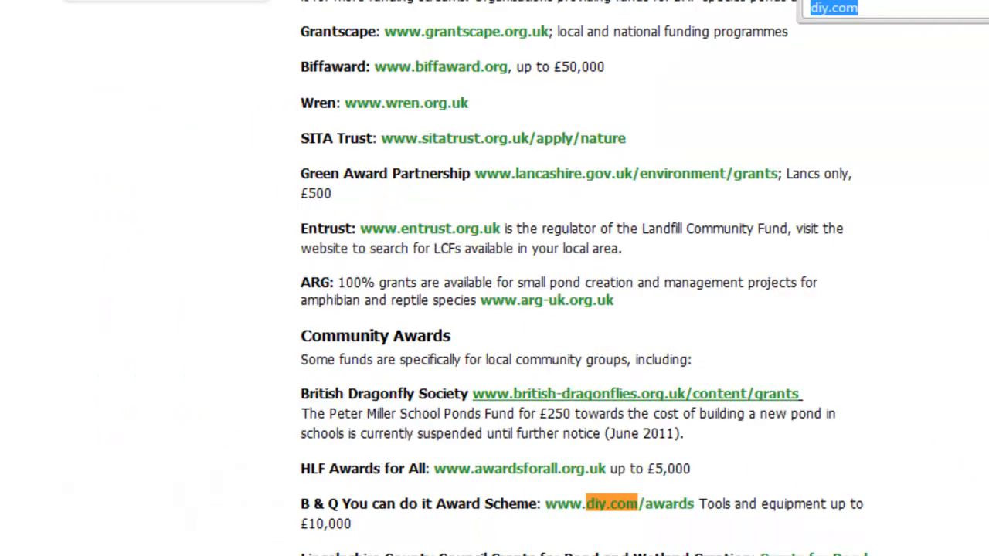
drag(353, 523, 290, 504)
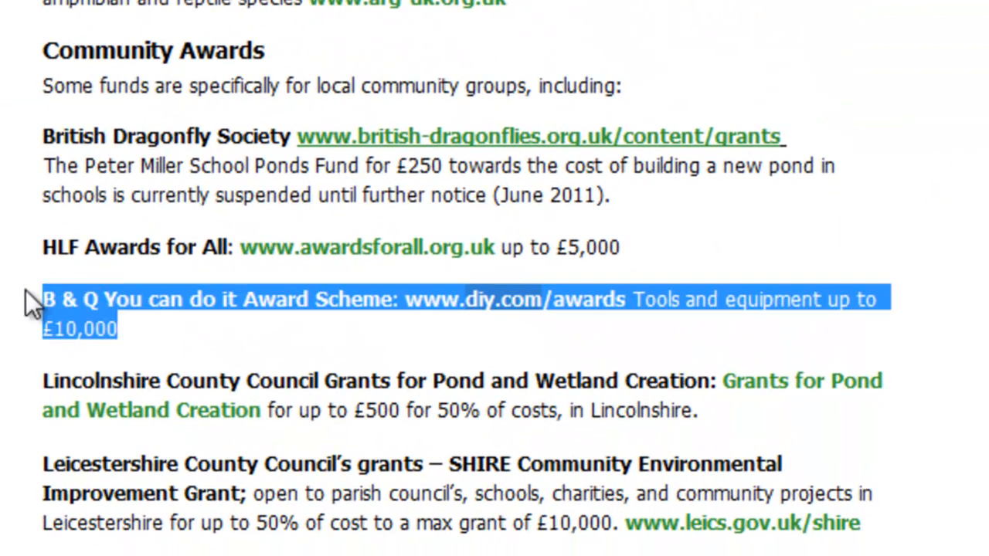
click(169, 326)
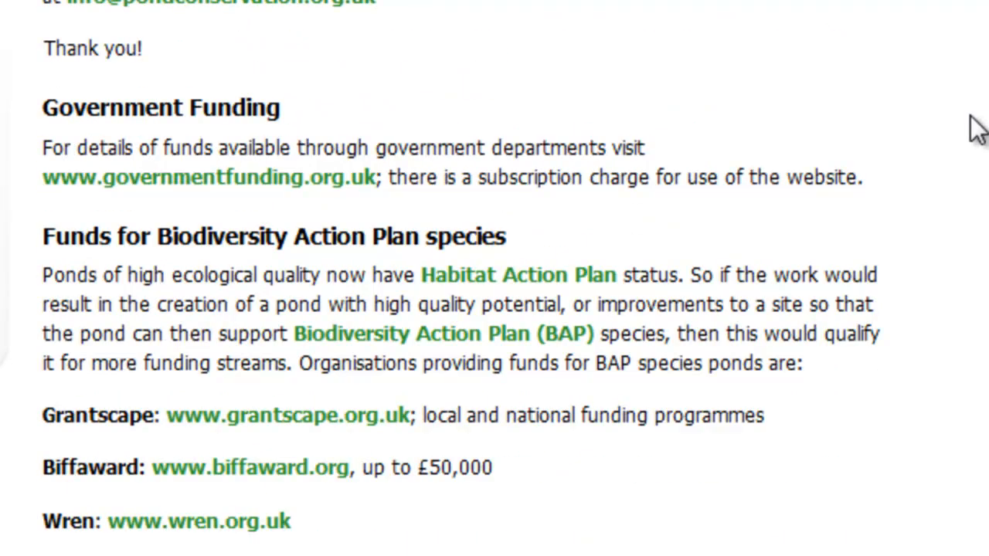
Read the pond funding page's title and introduction, highlighting the groups the funding is open to
scroll(616, 216, up, 5)
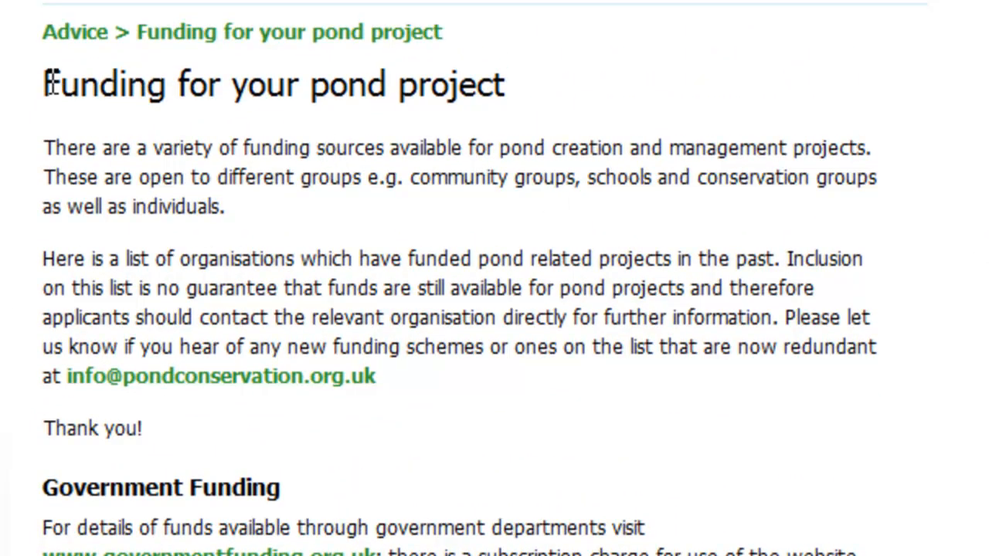
drag(48, 83, 530, 97)
click(597, 163)
drag(405, 177, 813, 196)
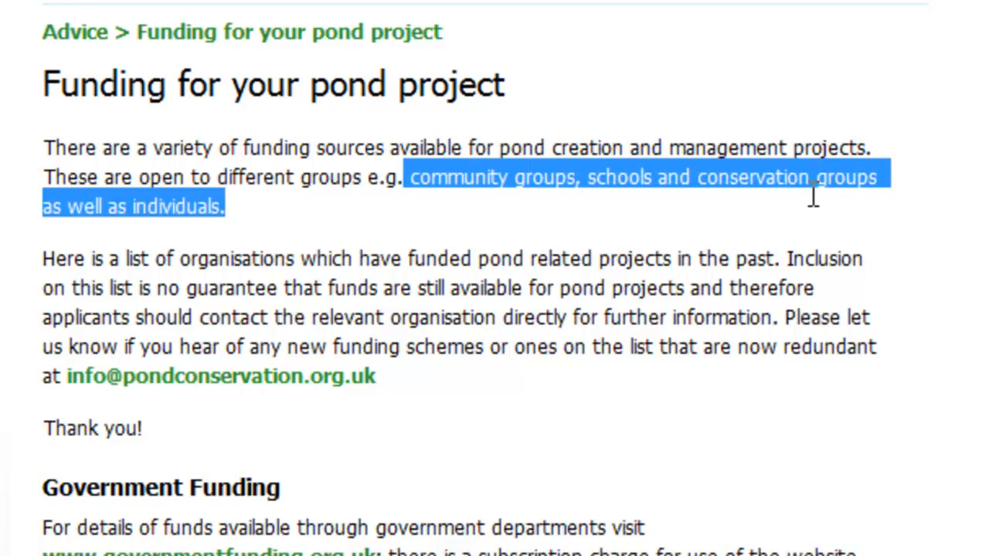
click(763, 186)
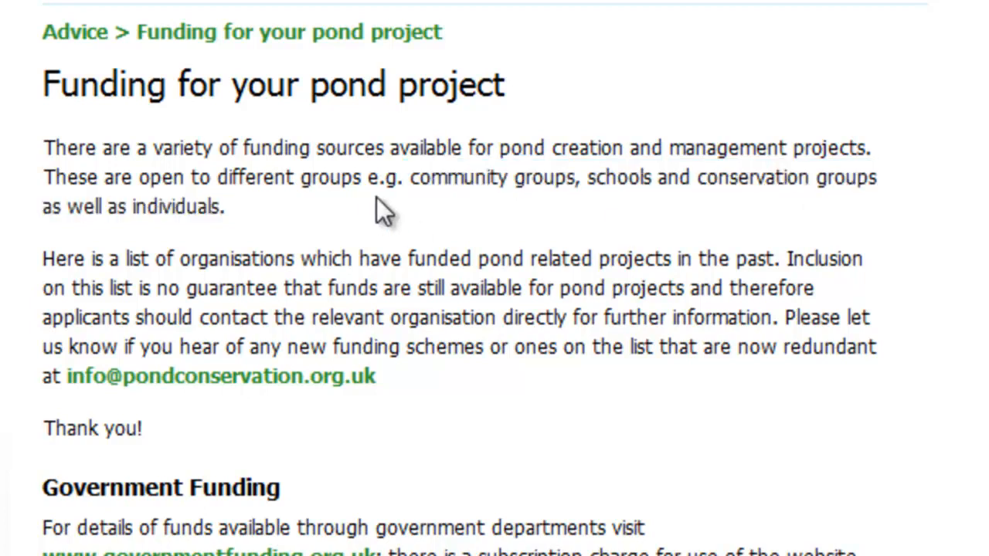
drag(424, 204, 426, 185)
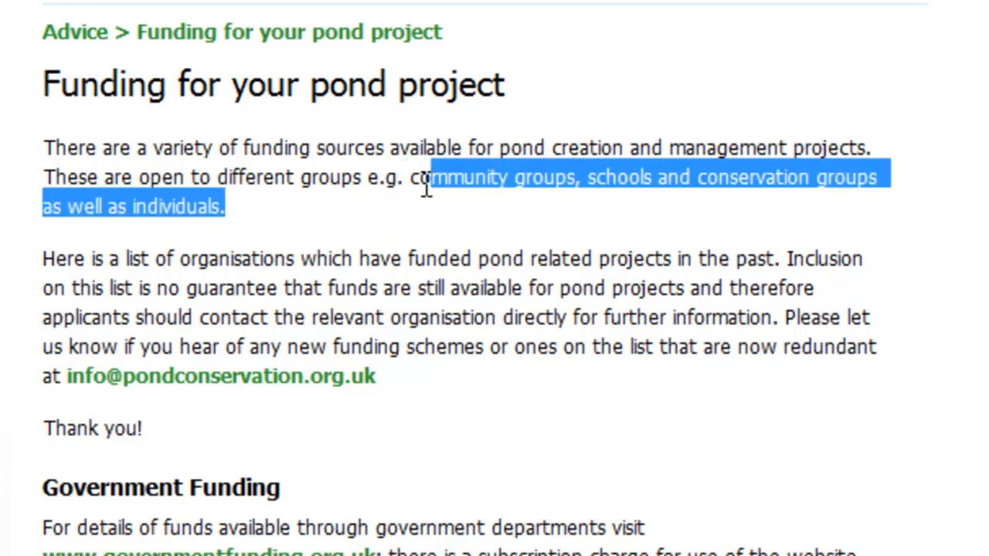
click(399, 201)
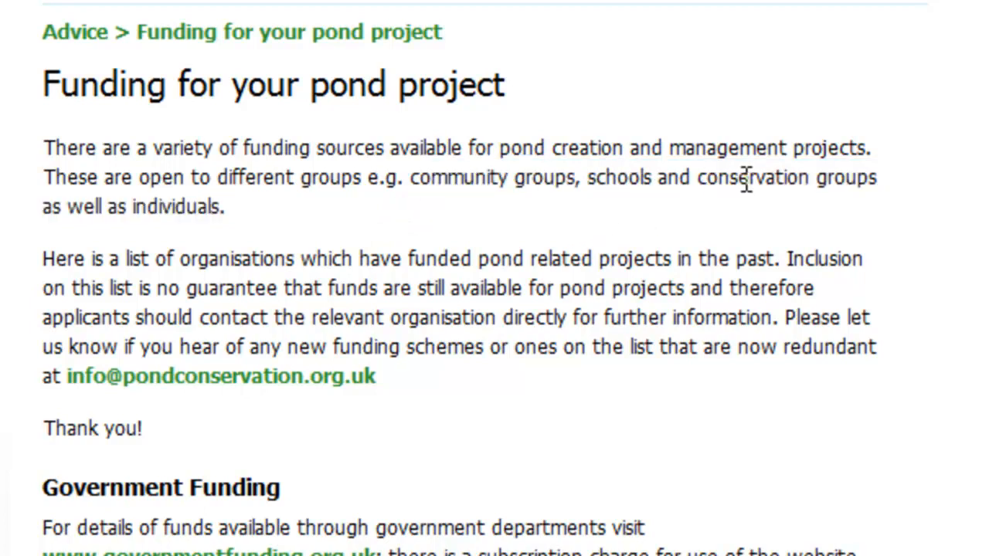
drag(415, 178, 521, 180)
click(492, 199)
drag(46, 71, 615, 190)
click(609, 207)
Highlight the page's contact e-mail, skim the full list of funding sources and return to the introduction
drag(377, 376, 65, 376)
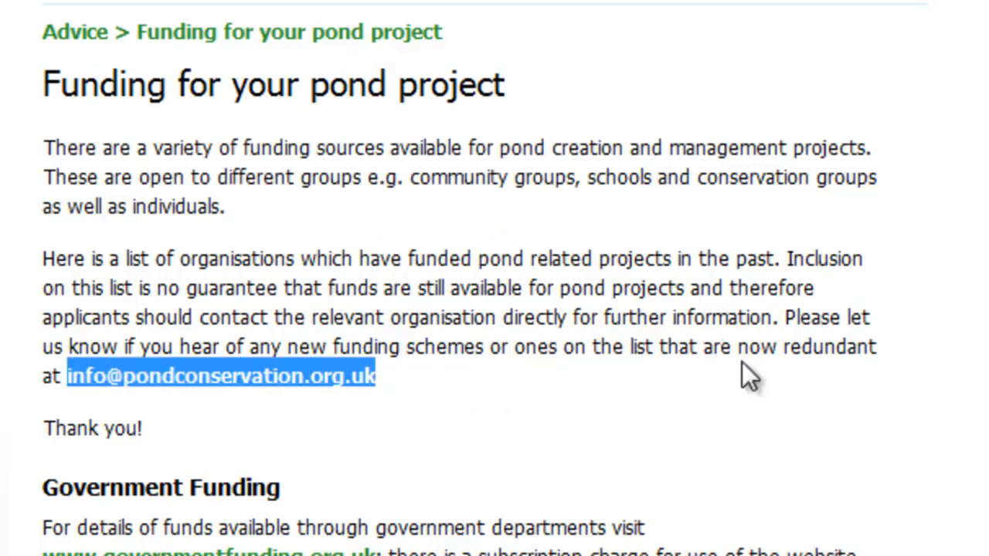
scroll(629, 386, down, 10)
scroll(626, 389, down, 5)
scroll(626, 388, up, 8)
scroll(625, 386, up, 7)
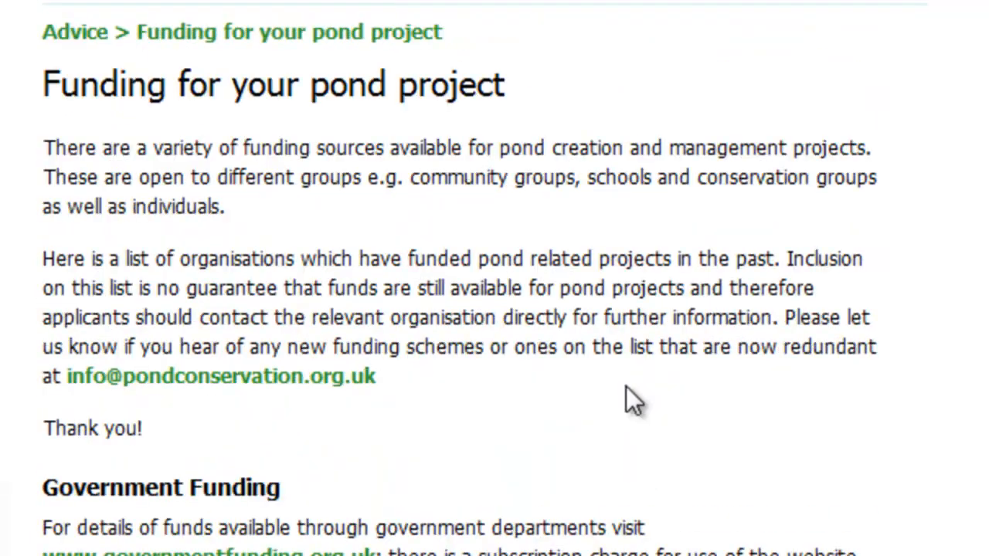
drag(530, 199, 67, 83)
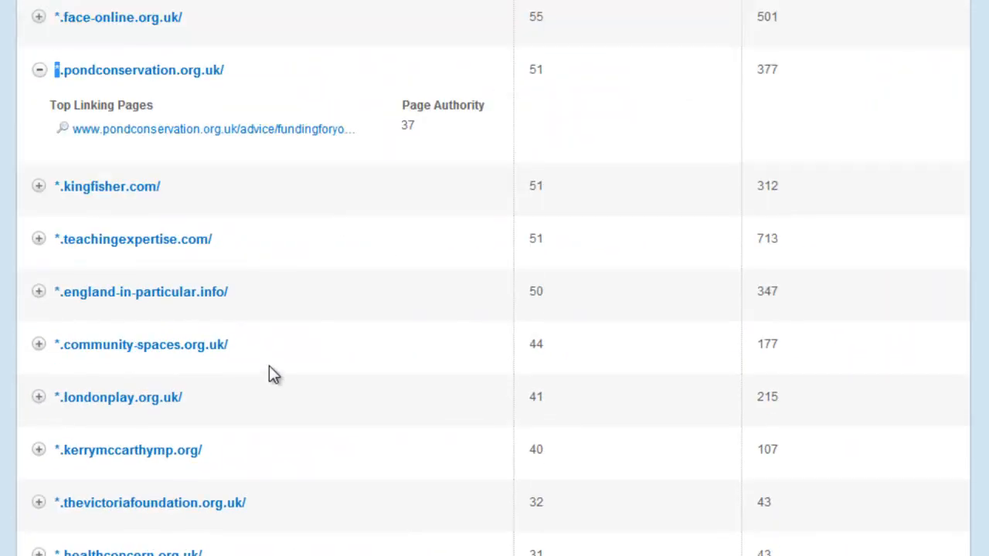
Look over the remaining linking domains and select the Media Outlets To Influence column in the Online PR template spreadsheet
scroll(269, 368, down, 3)
scroll(269, 368, up, 10)
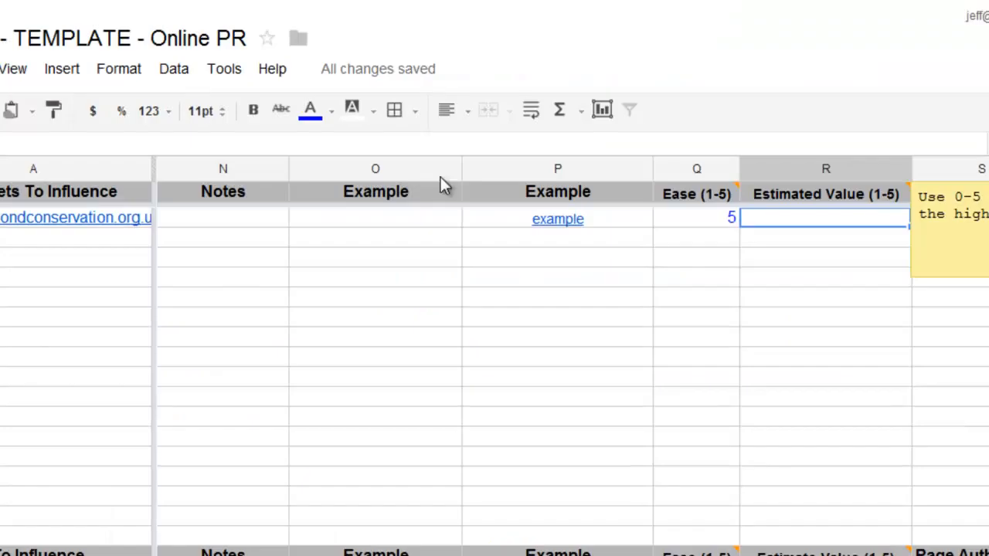
click(509, 492)
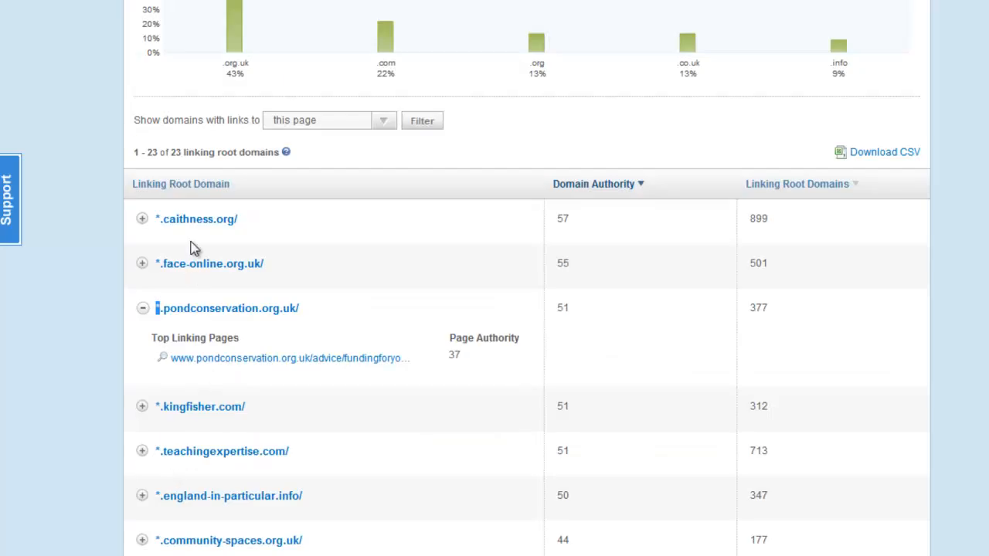
scroll(176, 418, down, 5)
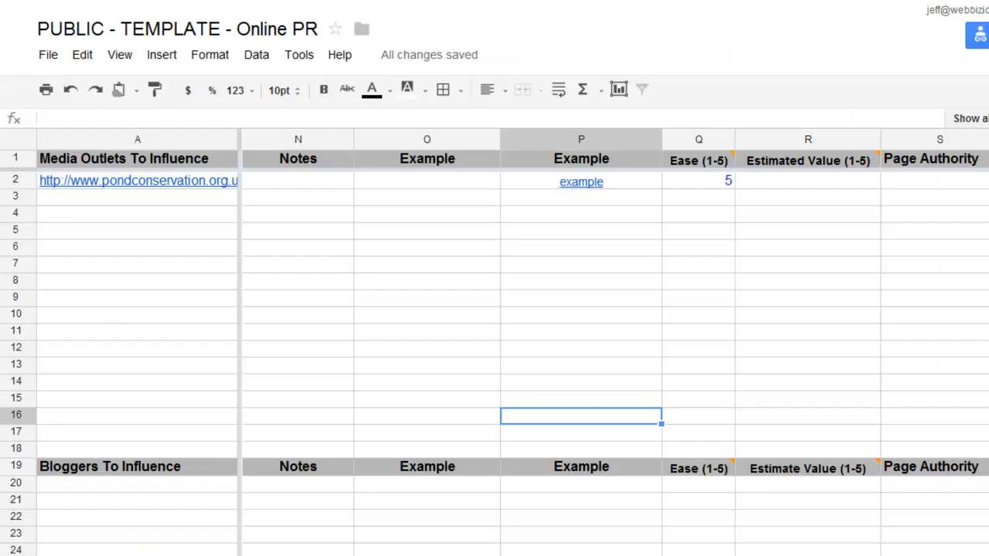
click(176, 143)
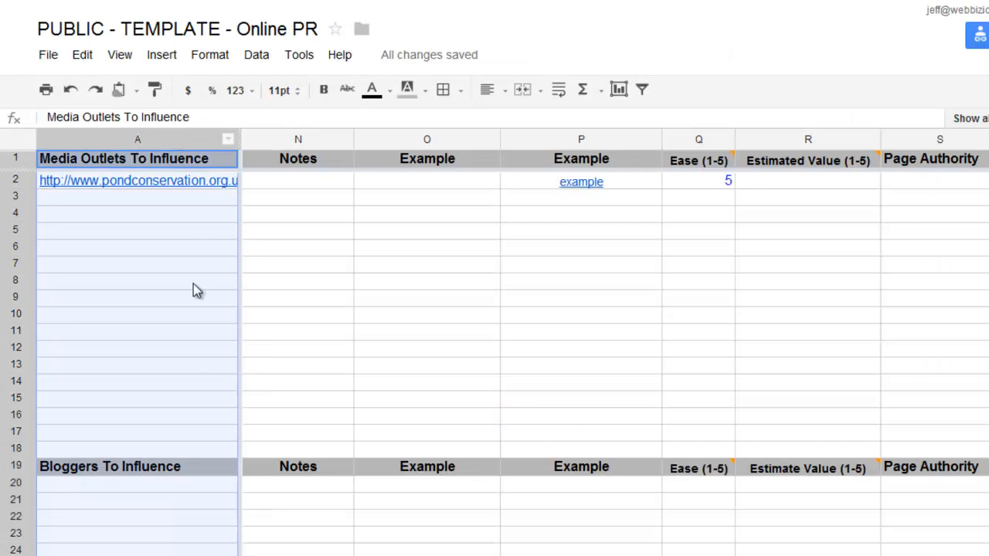
Review the Media Outlets To Influence and Bloggers To Influence sections, plus the website categories on the other sheet
click(193, 284)
click(172, 165)
drag(166, 196, 187, 425)
click(193, 417)
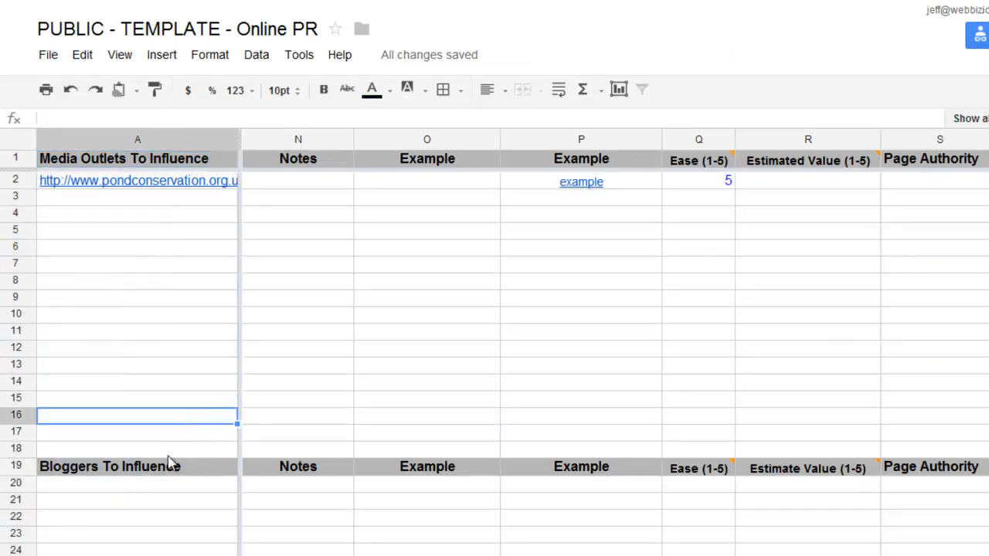
drag(167, 482, 168, 553)
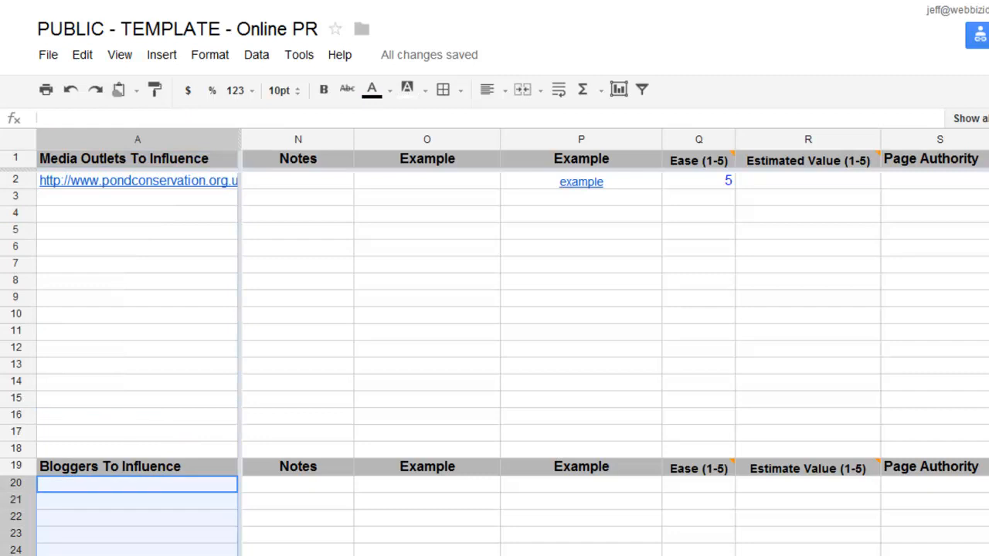
click(162, 554)
scroll(138, 248, down, 5)
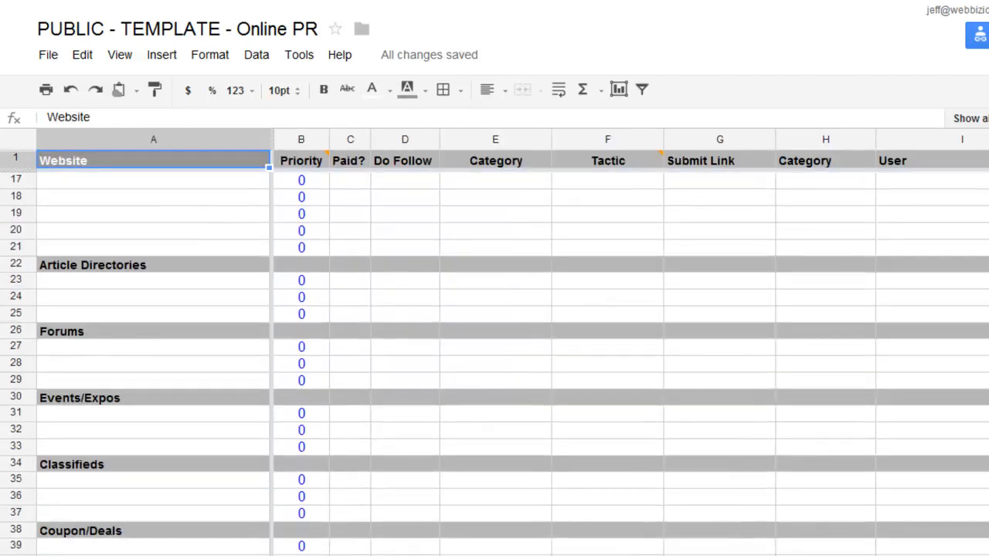
click(116, 555)
drag(131, 454, 145, 189)
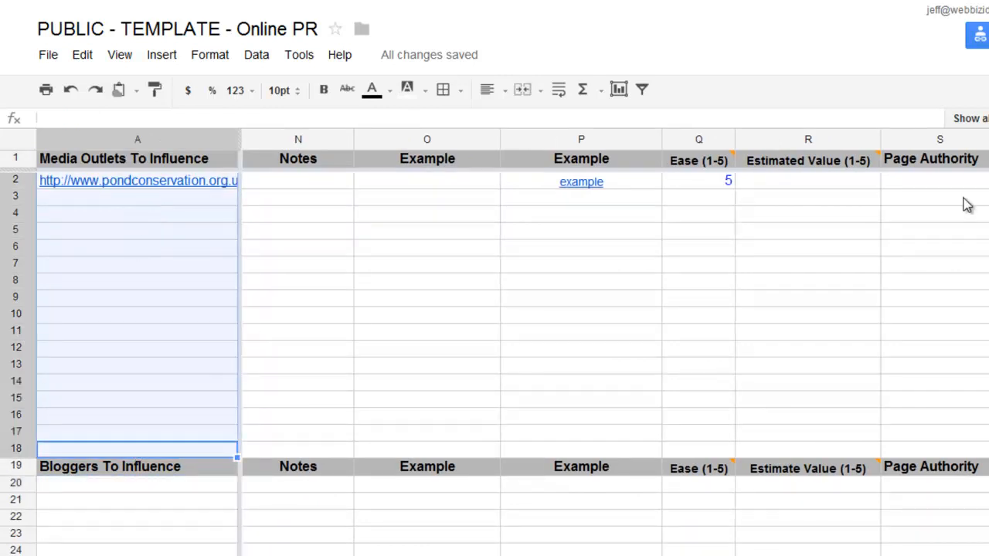
Check the pondconservation.org.uk entry's site URL and the example hyperlink formula, comparing it with the pond funding page
click(628, 193)
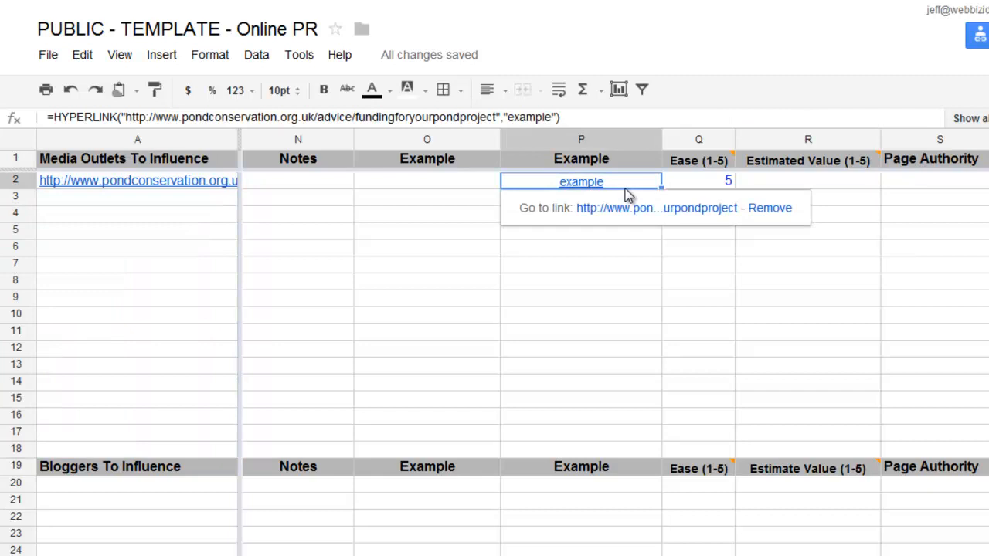
double_click(203, 184)
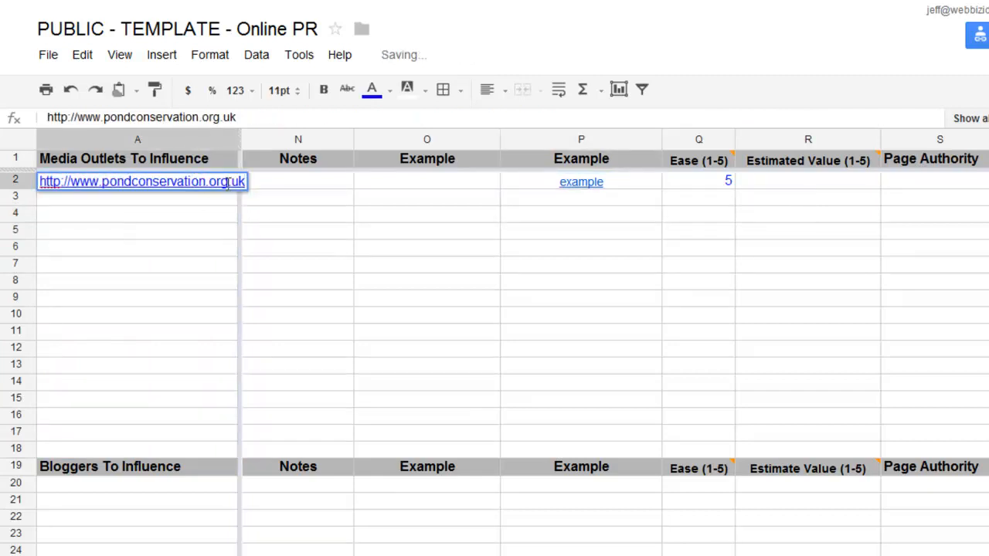
click(525, 181)
double_click(537, 180)
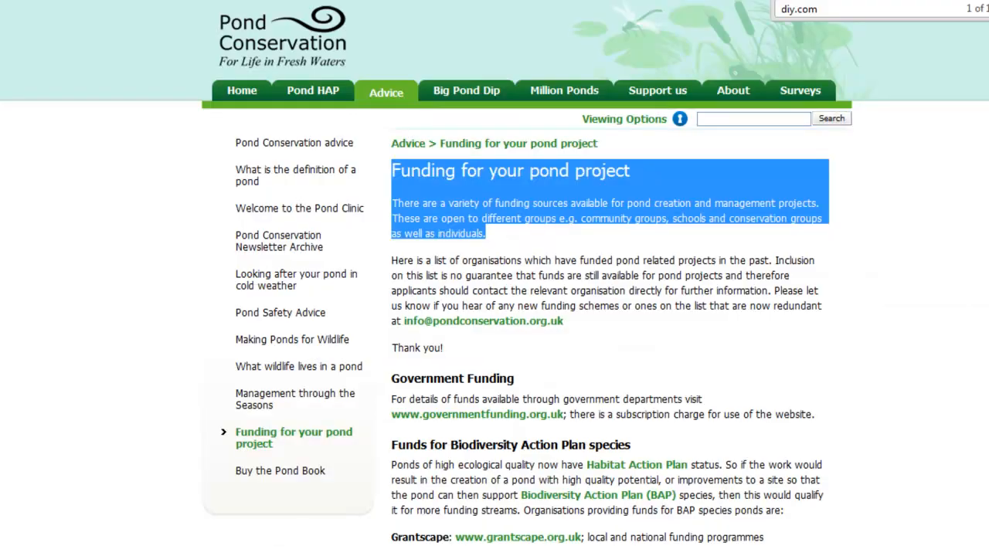
mouse_move(485, 142)
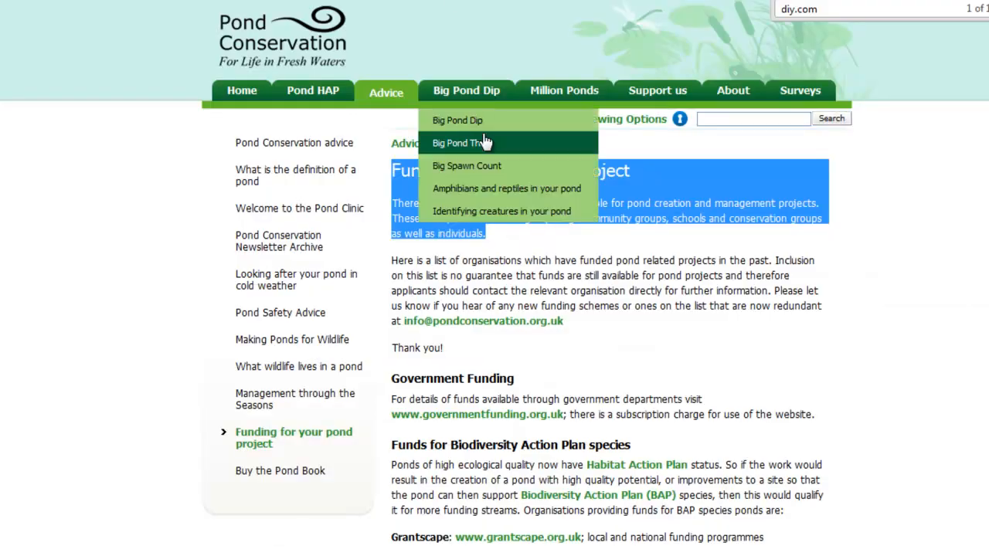
click(577, 264)
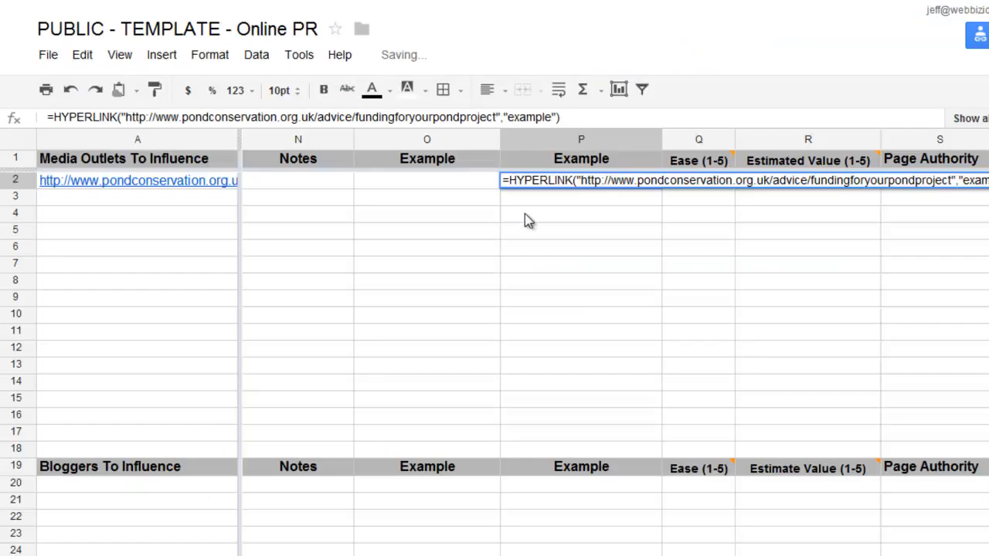
click(524, 213)
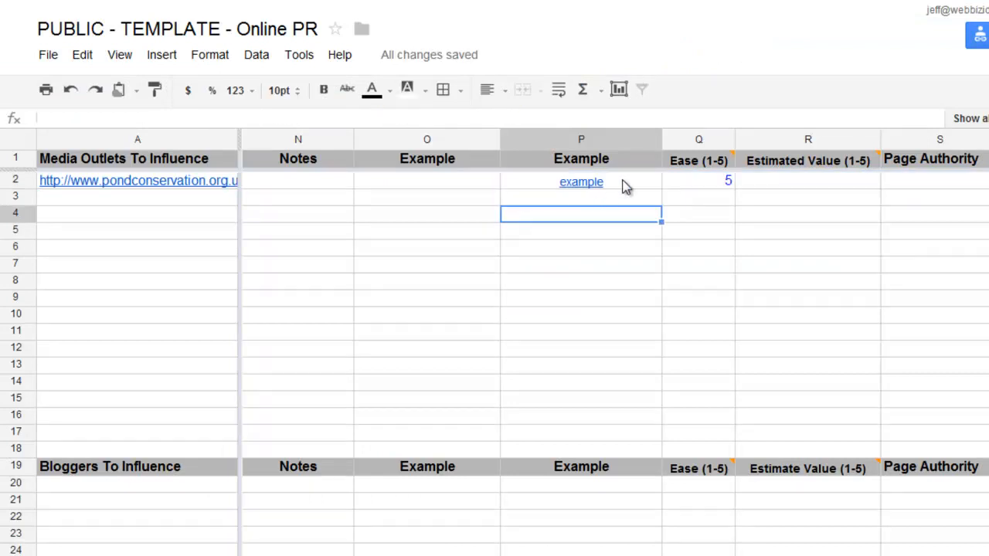
Highlight the contact e-mail on the pond funding page and check the pondconservation.org.uk entry's Ease rating in the spreadsheet
mouse_move(705, 154)
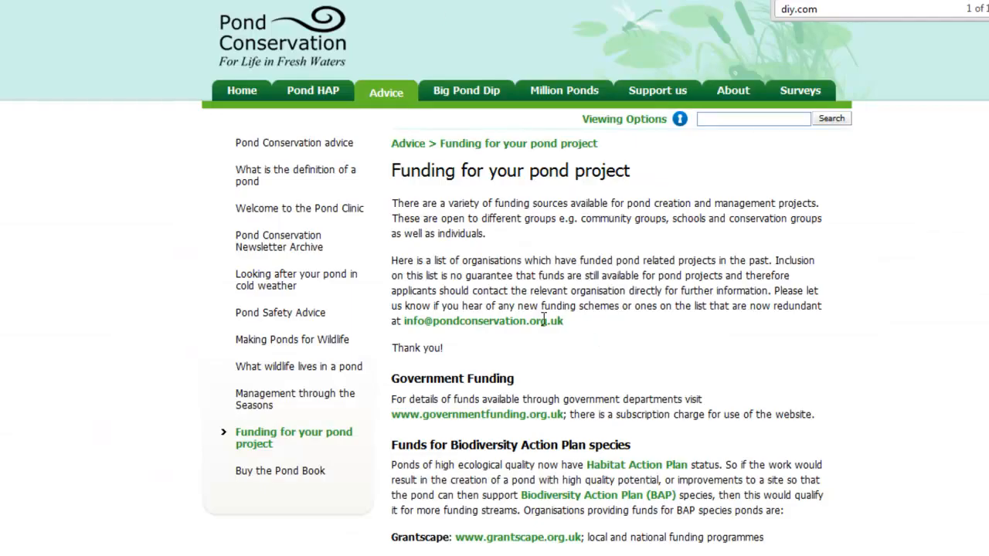
drag(563, 321, 401, 324)
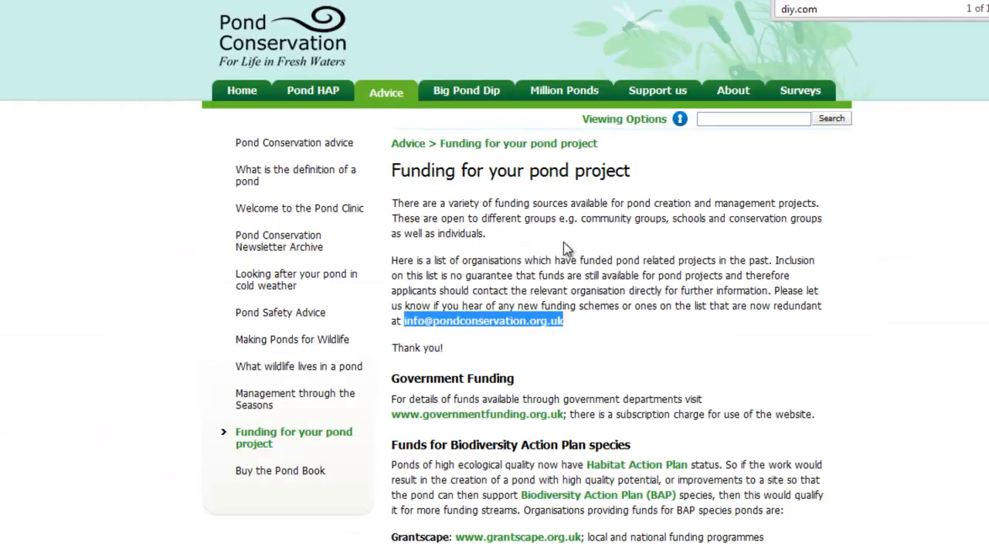
drag(581, 242, 574, 220)
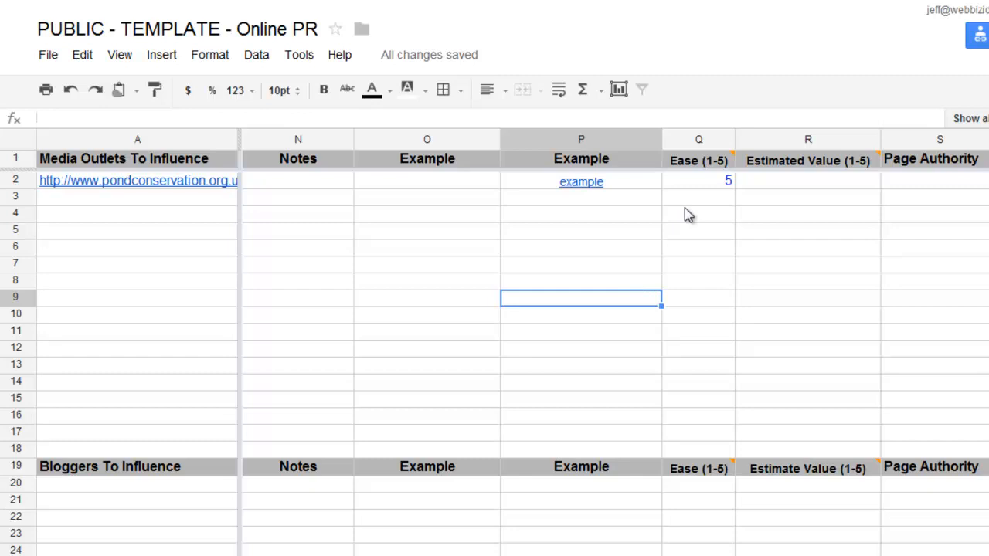
click(689, 184)
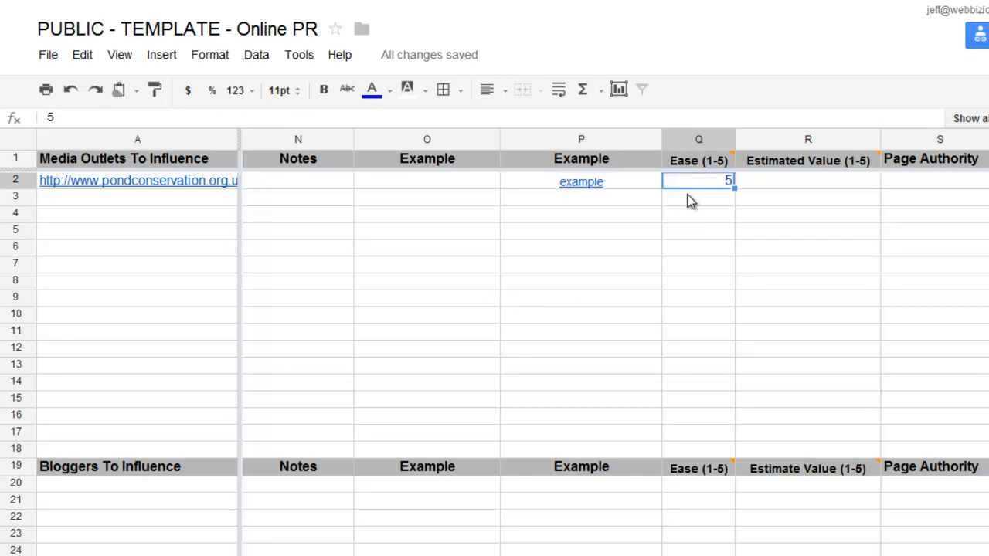
click(697, 228)
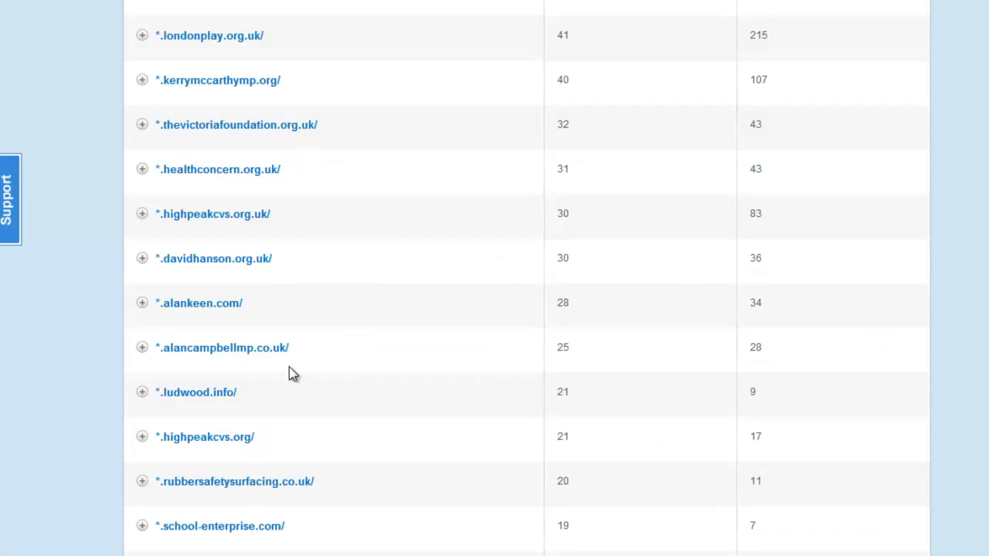
Look over the linking root domains and highlight the empty Example and Ease cells in rows 3 to 16 of the spreadsheet
scroll(289, 371, up, 5)
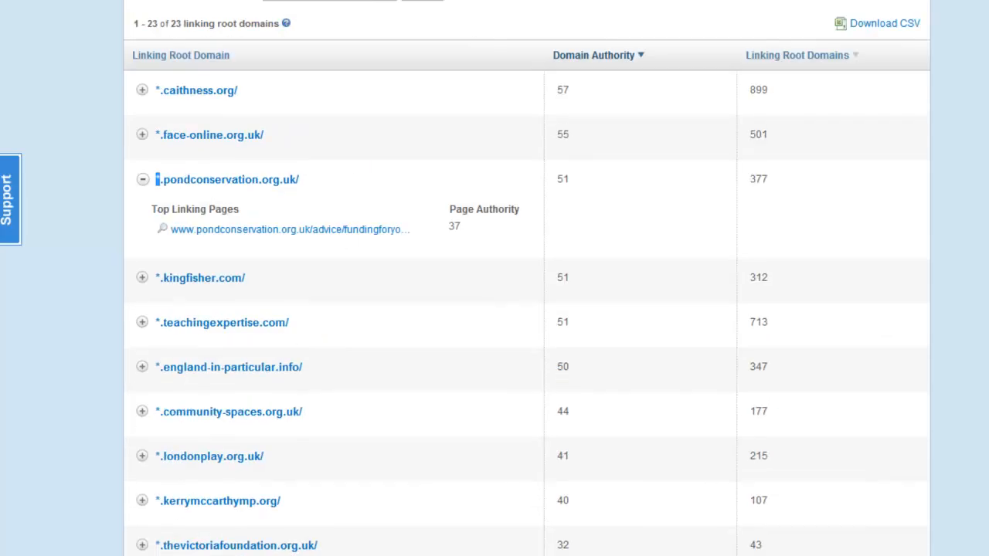
scroll(525, 309, down, 5)
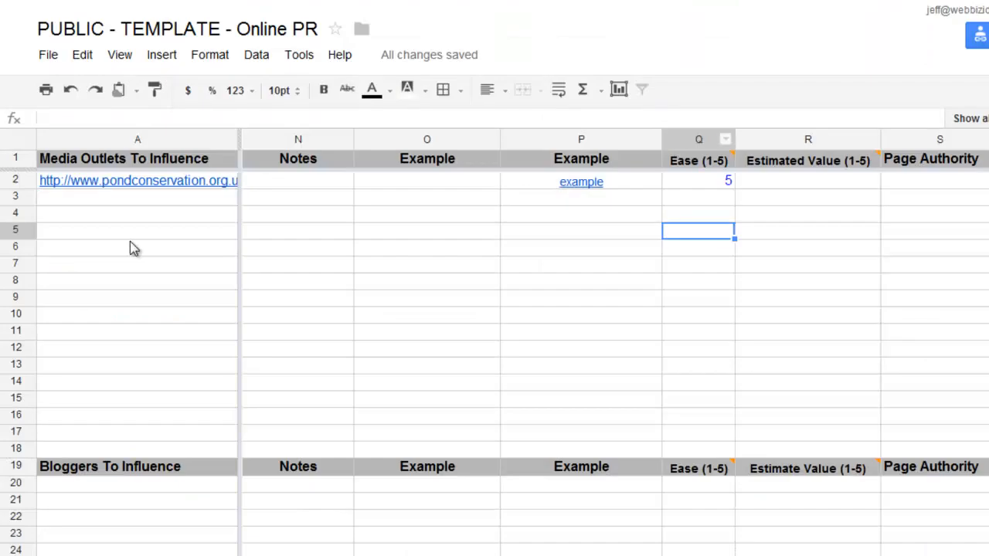
click(693, 198)
drag(691, 201, 662, 415)
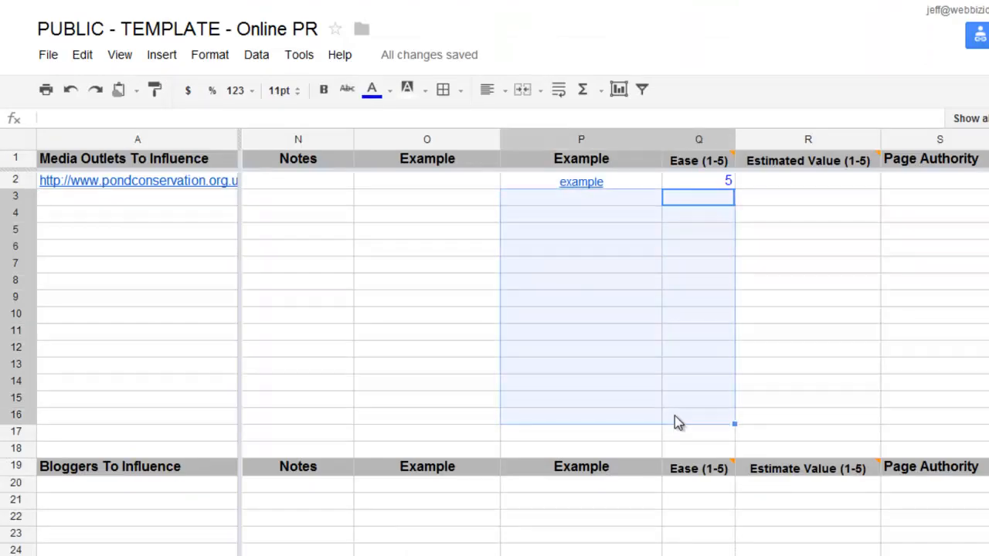
click(691, 414)
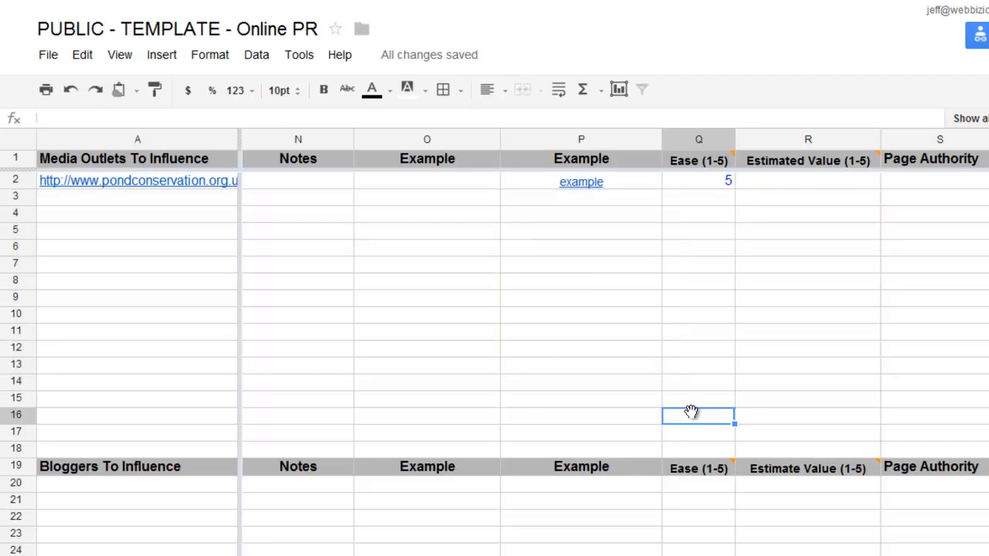
Try filling the pondconservation.org.uk link down to A17, highlight the matching Ease and Example cells, and undo the fill
click(214, 187)
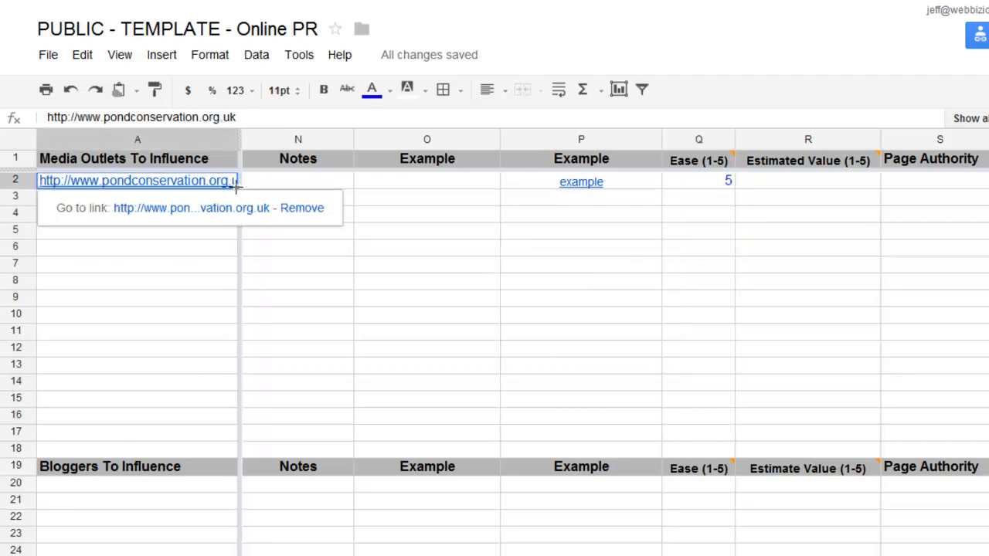
drag(238, 187, 213, 430)
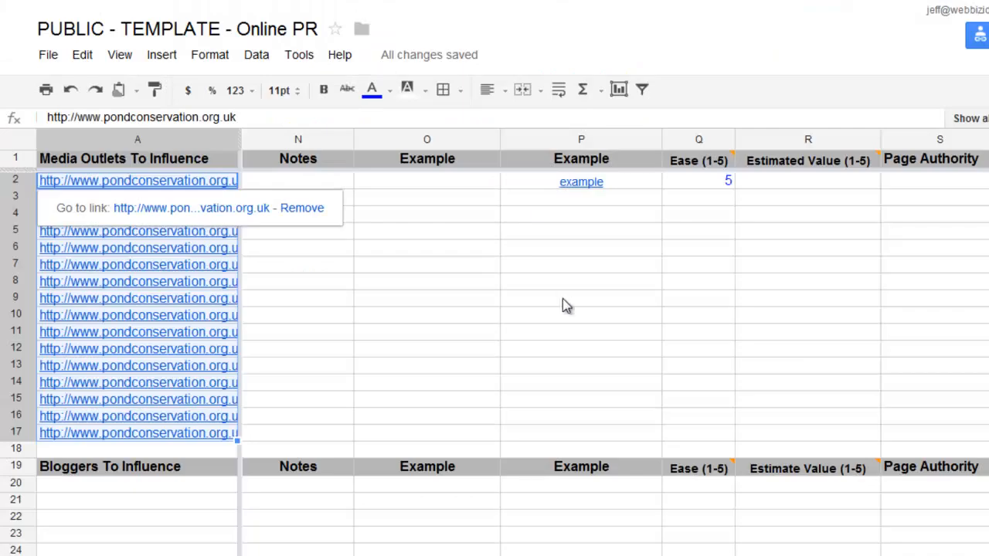
drag(705, 437, 703, 180)
drag(640, 179, 628, 442)
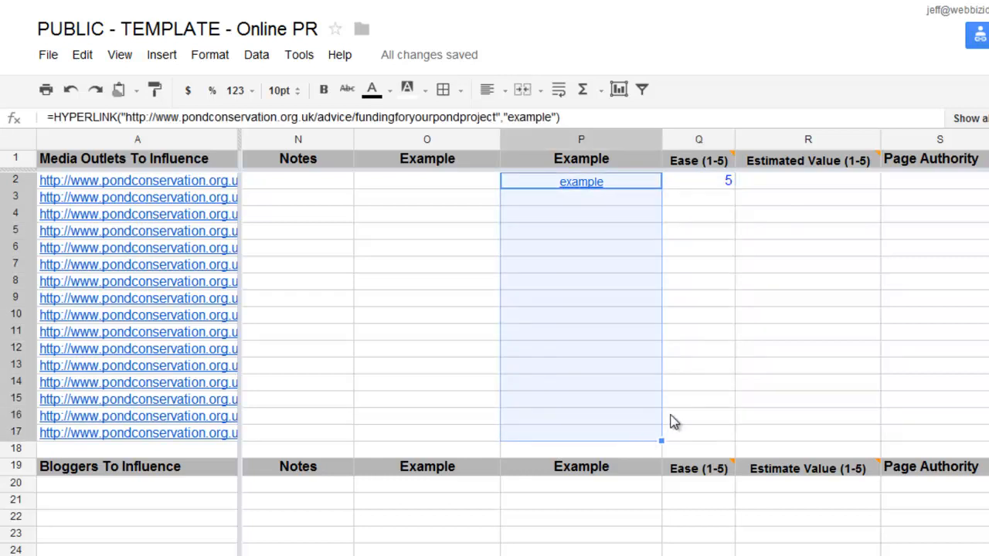
click(672, 421)
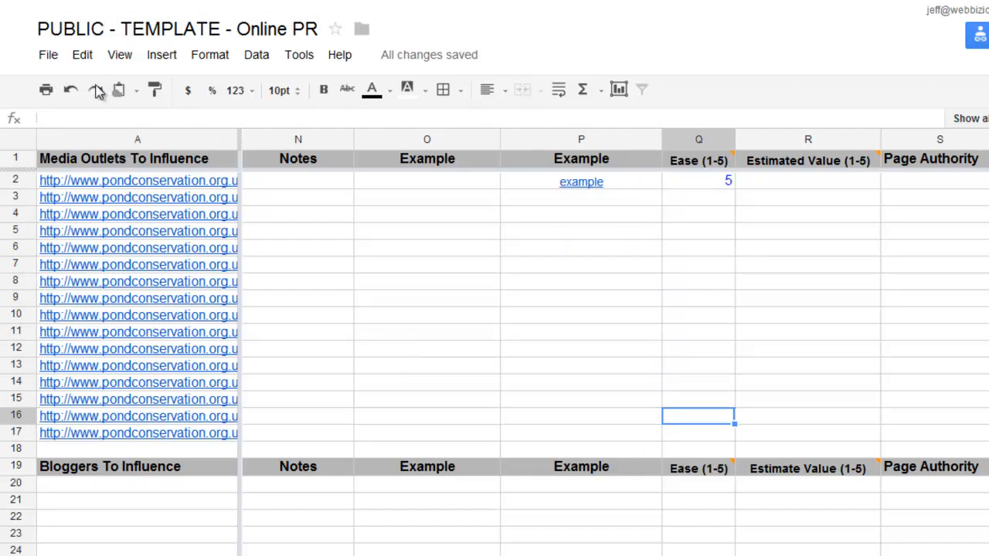
click(70, 96)
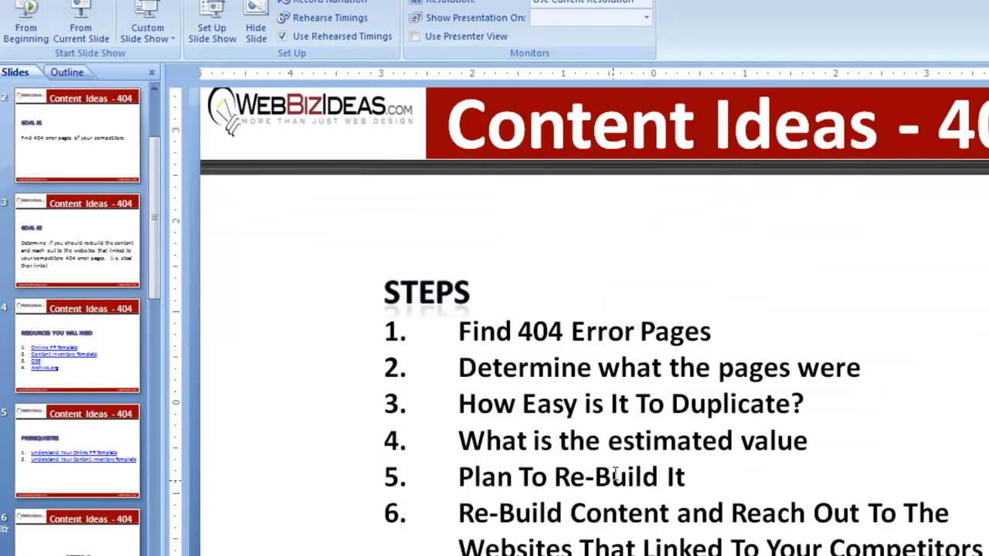
Highlight "What is the estimated value" on the PowerPoint steps slide and select the diy.com/awards URL in the Excel 404 list
click(459, 440)
drag(459, 440, 808, 445)
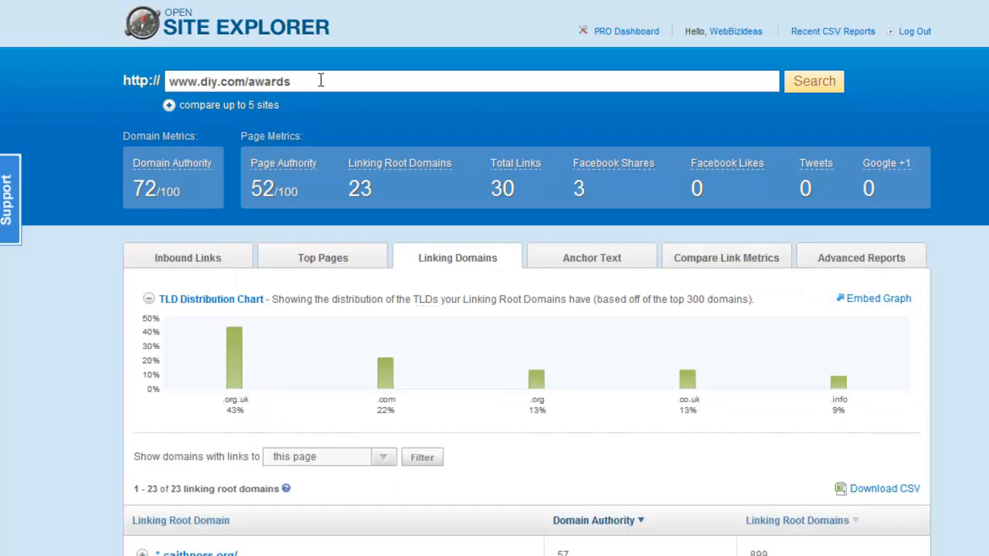
click(320, 82)
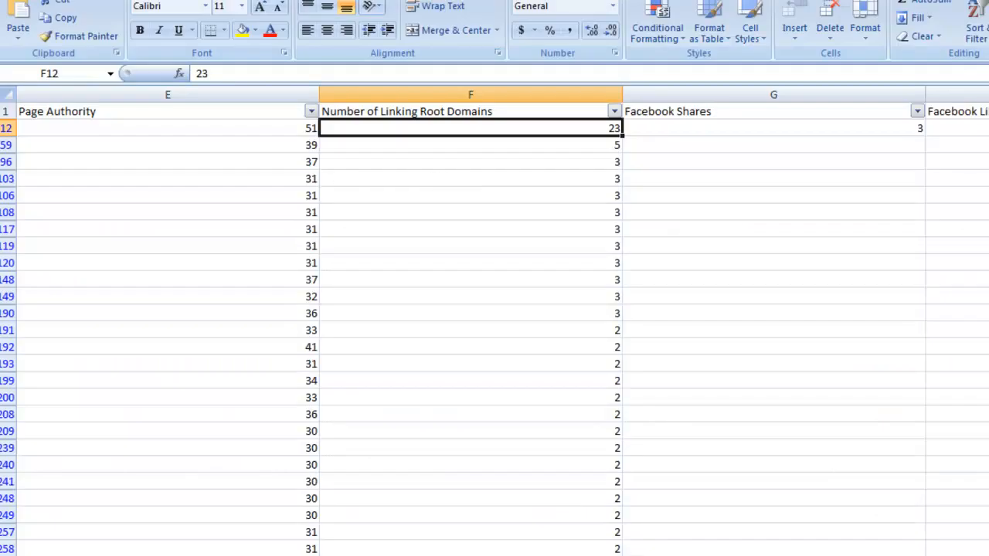
scroll(494, 309, left, 10)
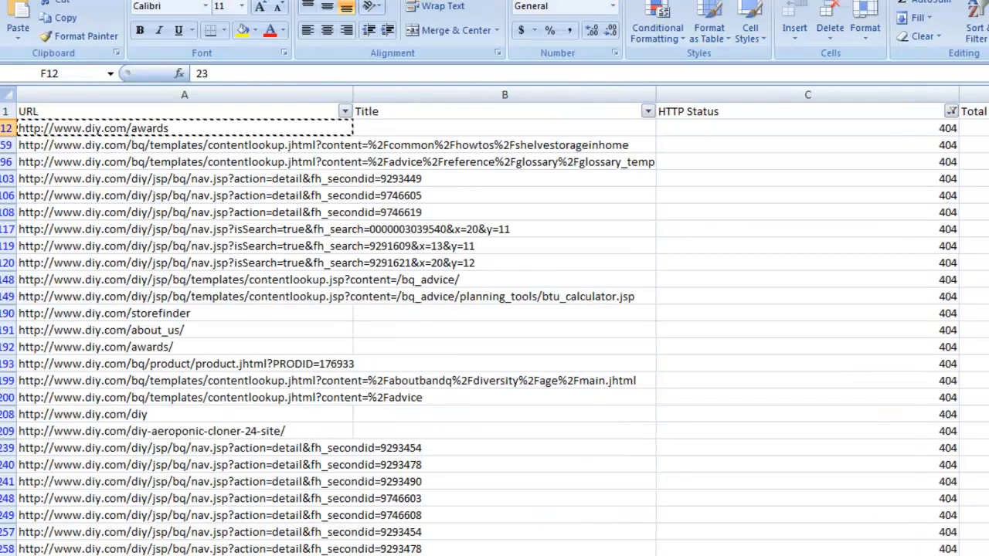
click(158, 129)
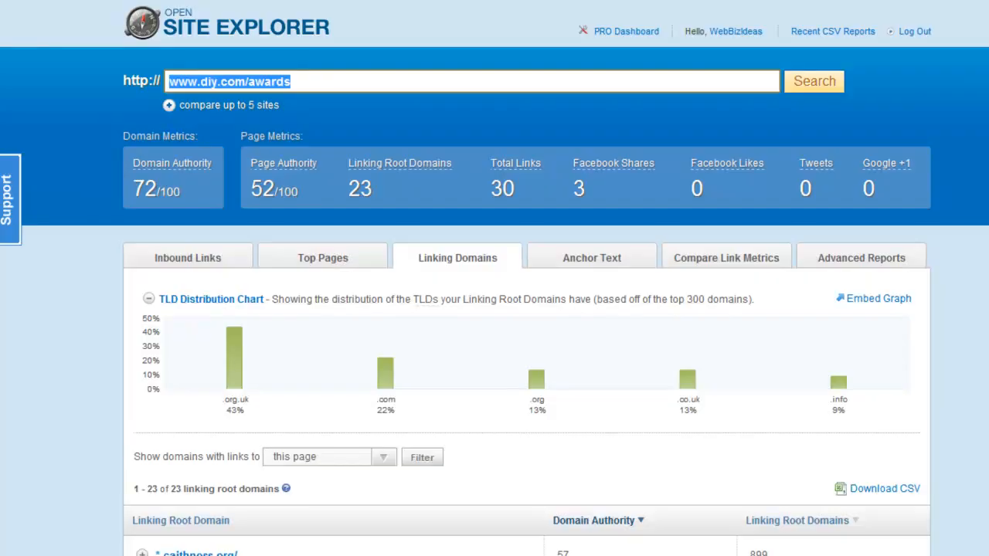
scroll(452, 332, down, 5)
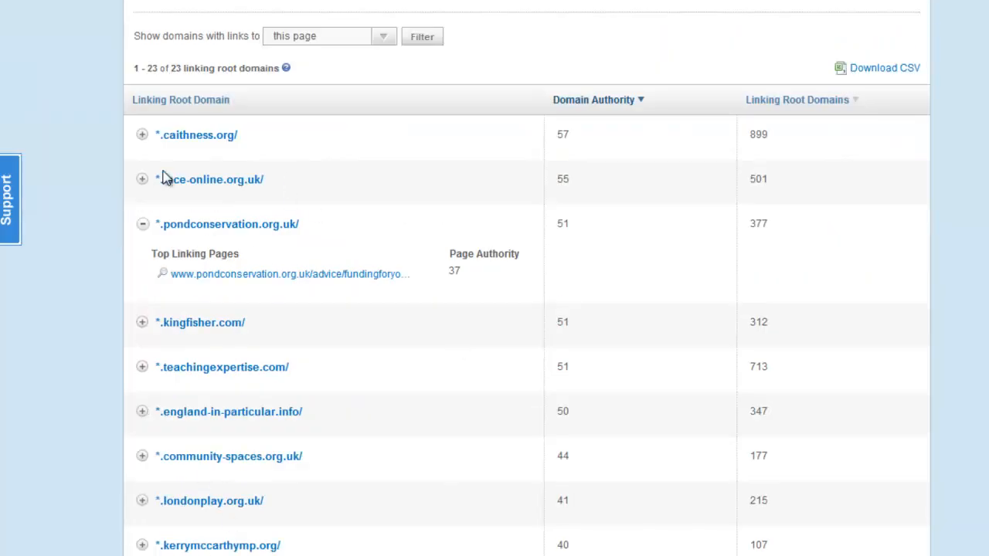
scroll(283, 501, up, 5)
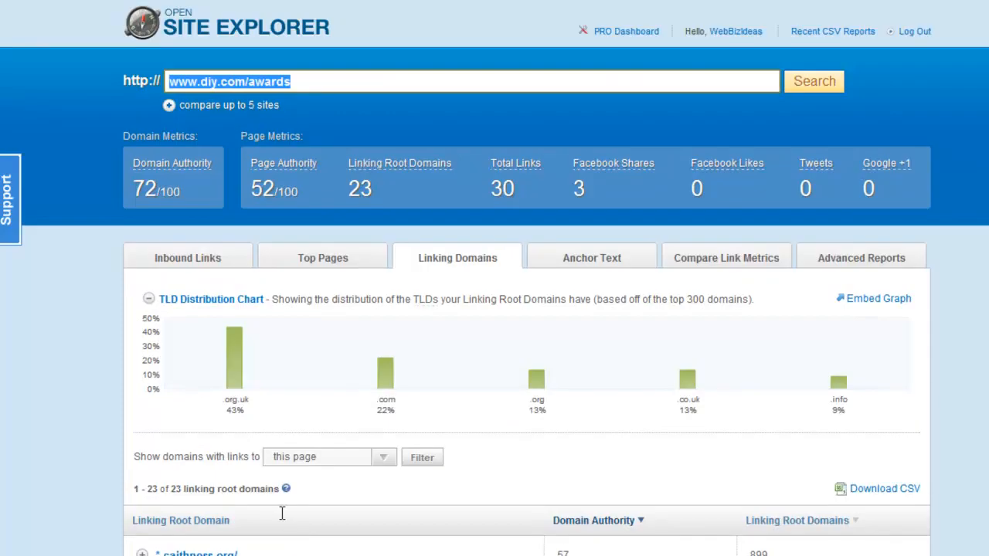
drag(302, 85, 0, 85)
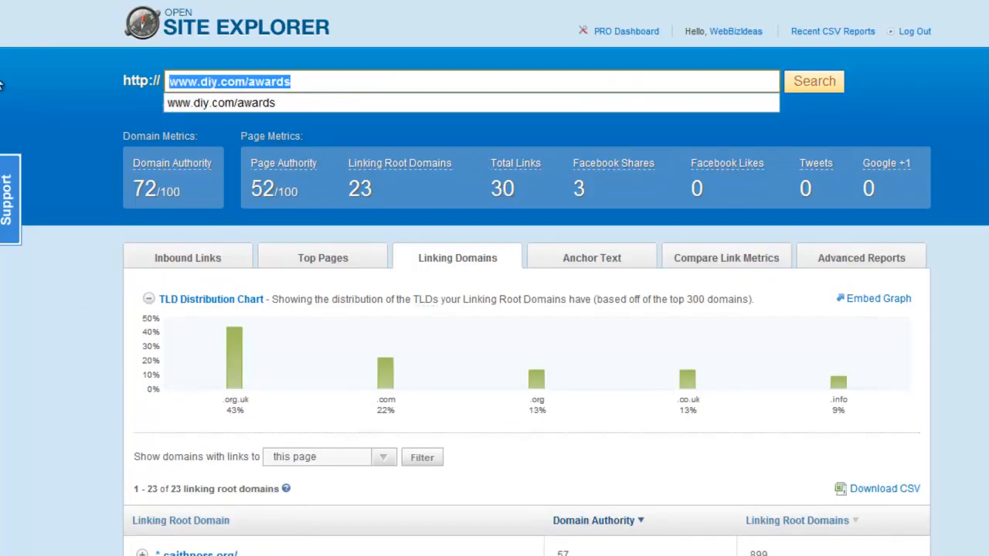
click(93, 306)
click(274, 81)
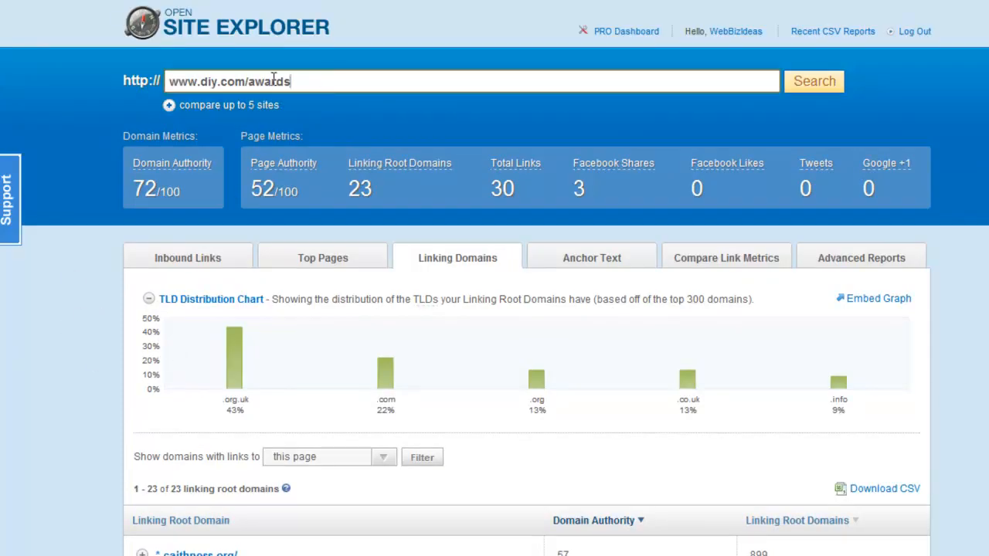
drag(273, 78, 3, 33)
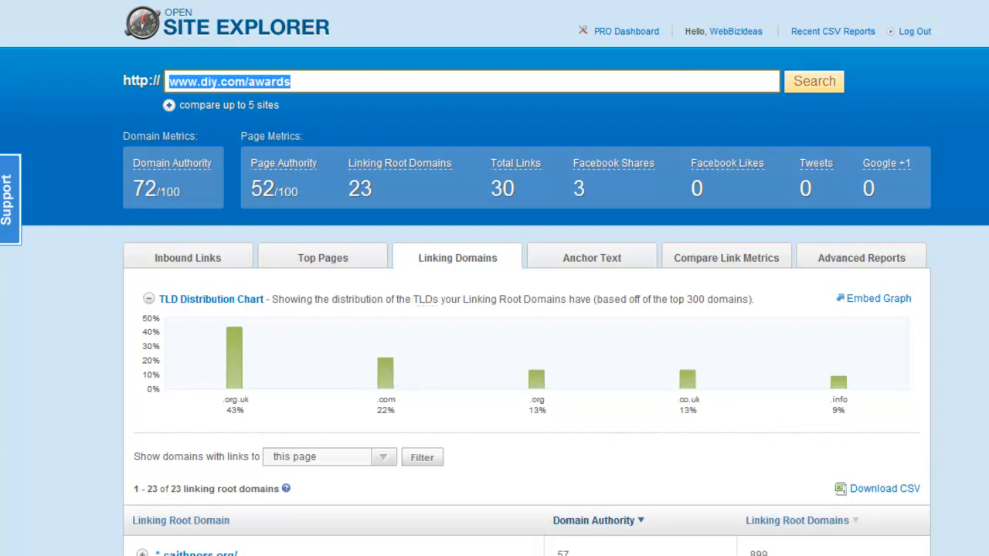
Highlight the awards page's Linking Root Domains and Facebook Shares metrics and return to the list of linking domains
click(392, 197)
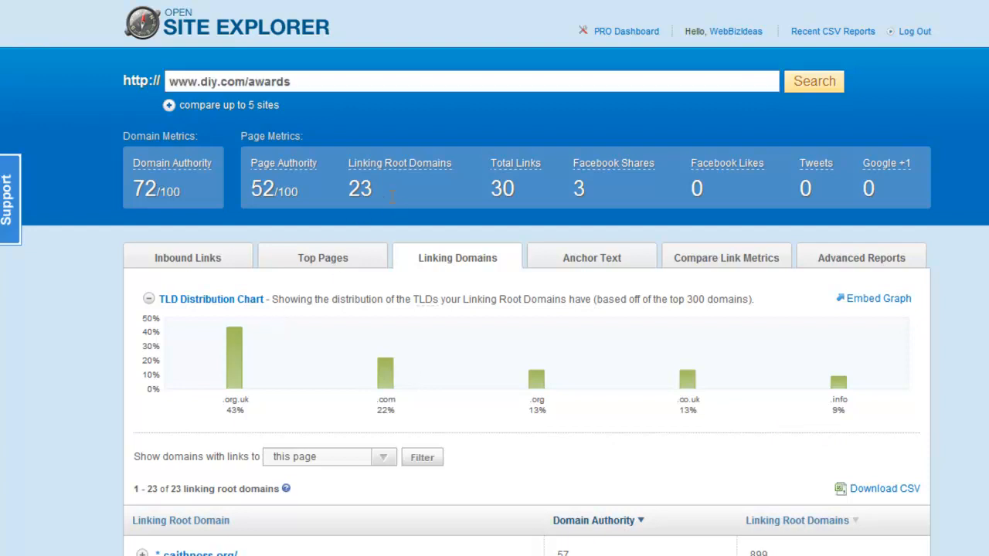
double_click(357, 192)
double_click(578, 188)
scroll(536, 418, down, 2)
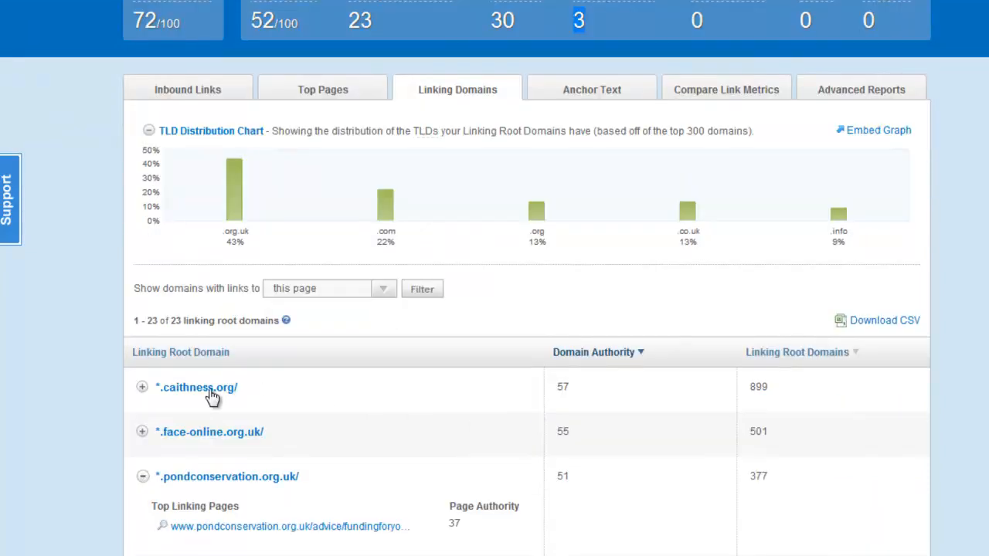
scroll(527, 309, down, 3)
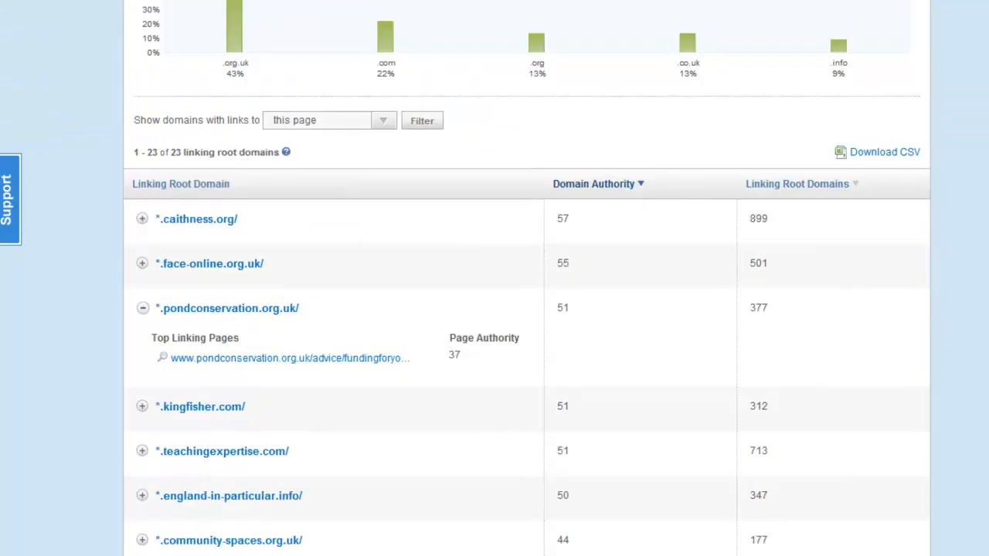
scroll(494, 278, up, 8)
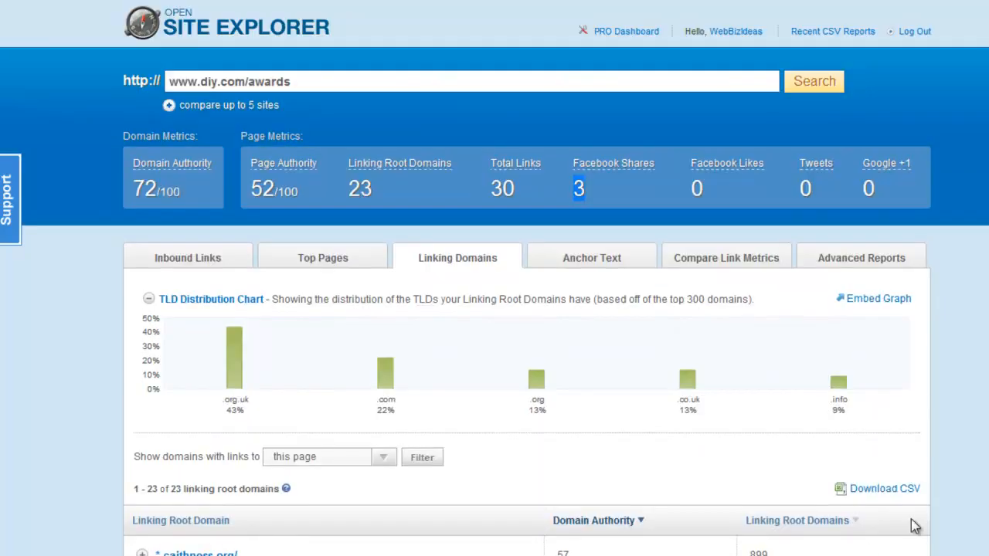
scroll(889, 523, down, 4)
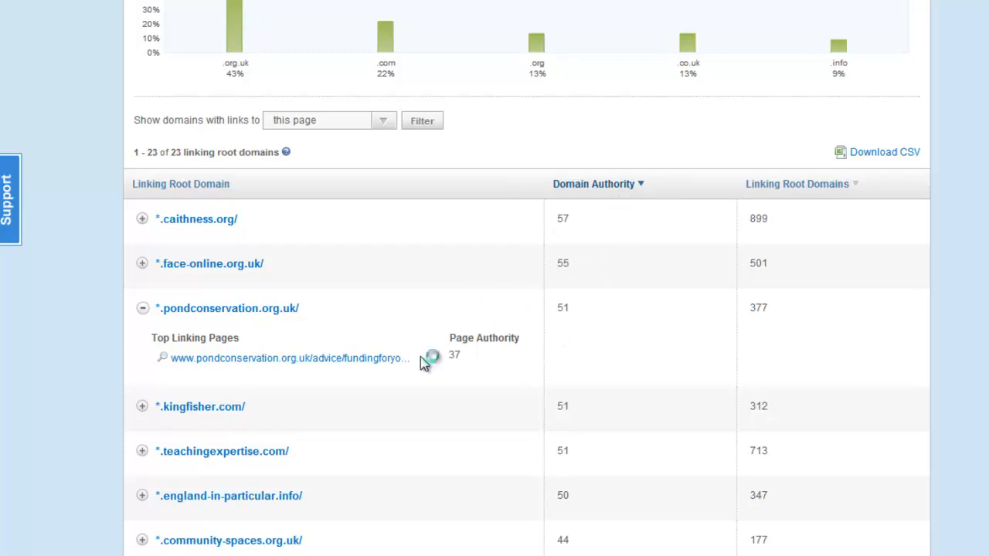
scroll(420, 357, down, 1)
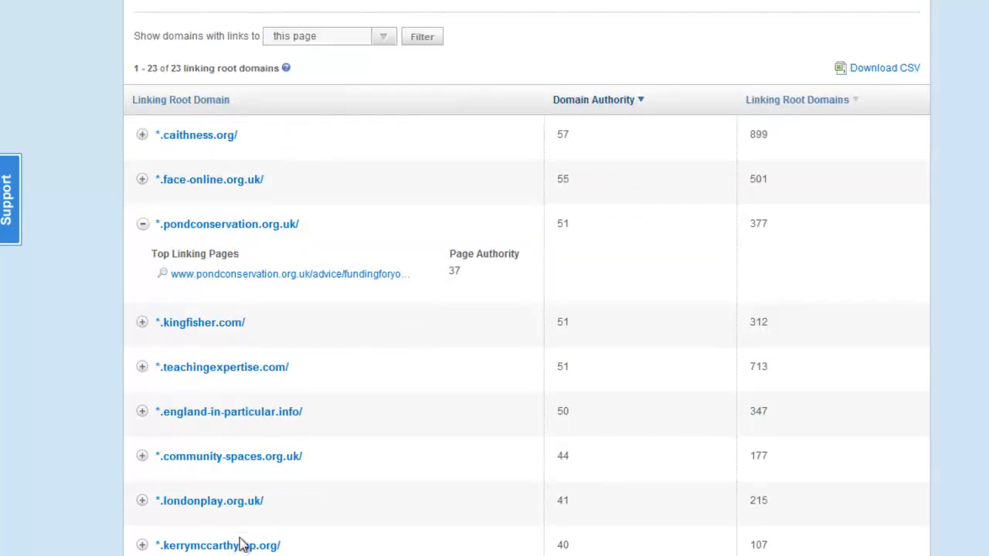
scroll(350, 547, down, 2)
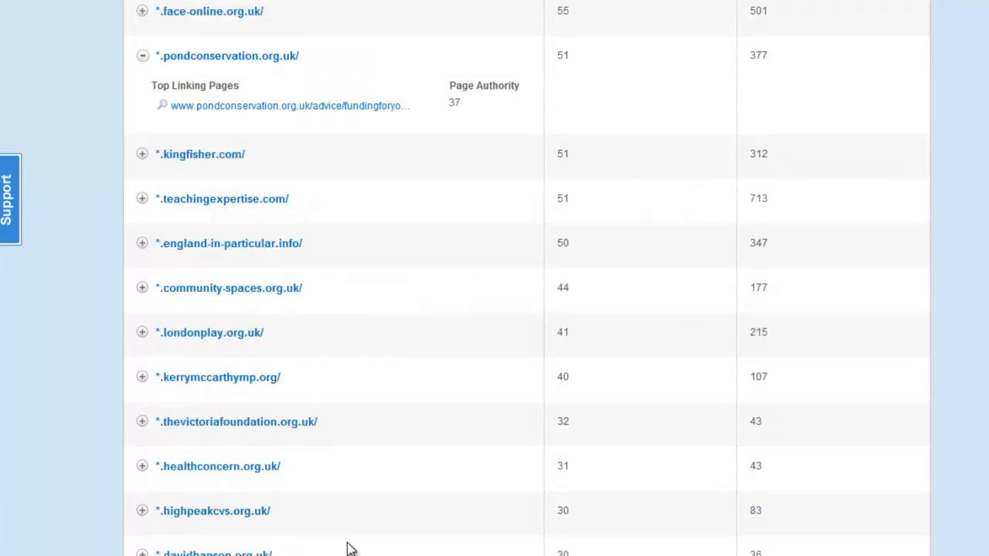
scroll(349, 547, down, 2)
scroll(350, 547, up, 3)
scroll(349, 546, down, 3)
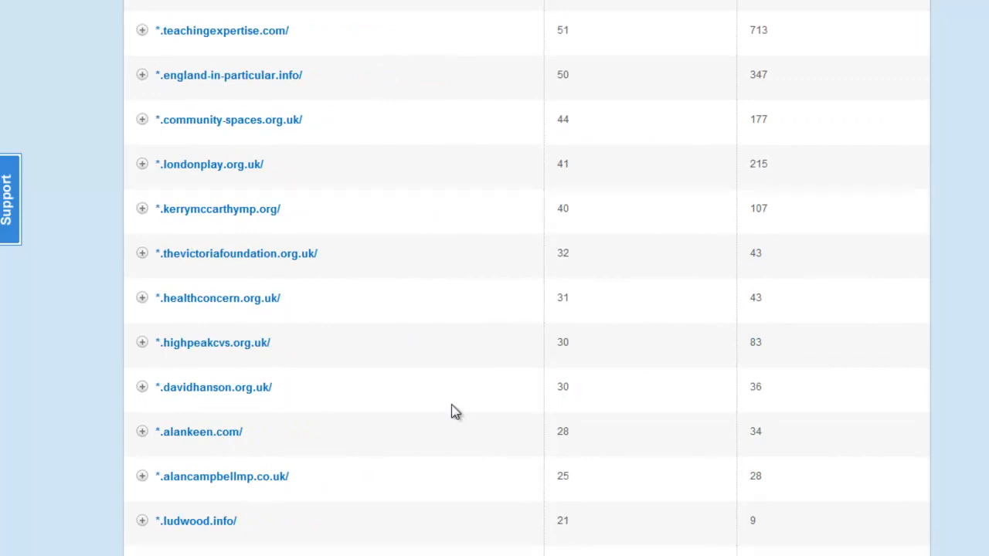
scroll(455, 412, down, 2)
scroll(455, 411, up, 7)
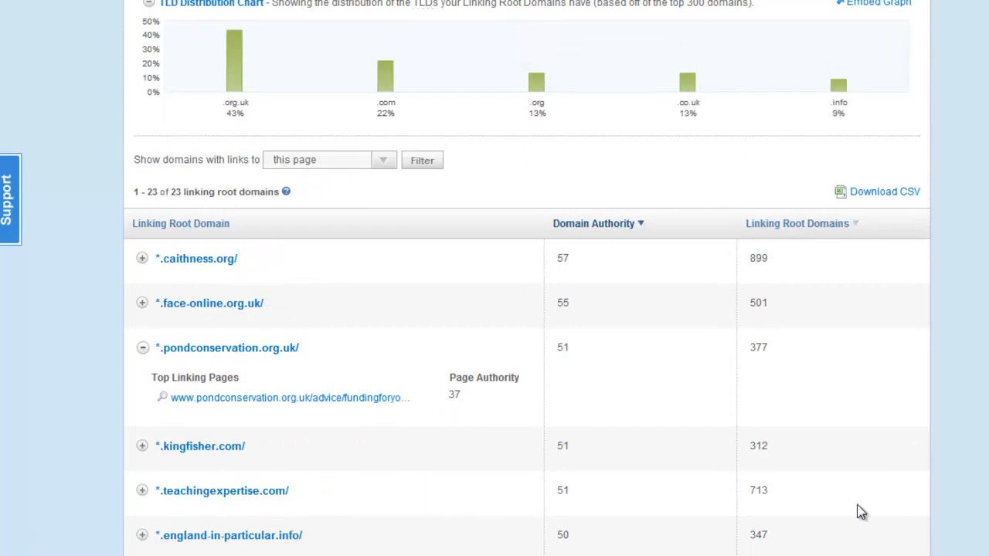
scroll(400, 445, up, 2)
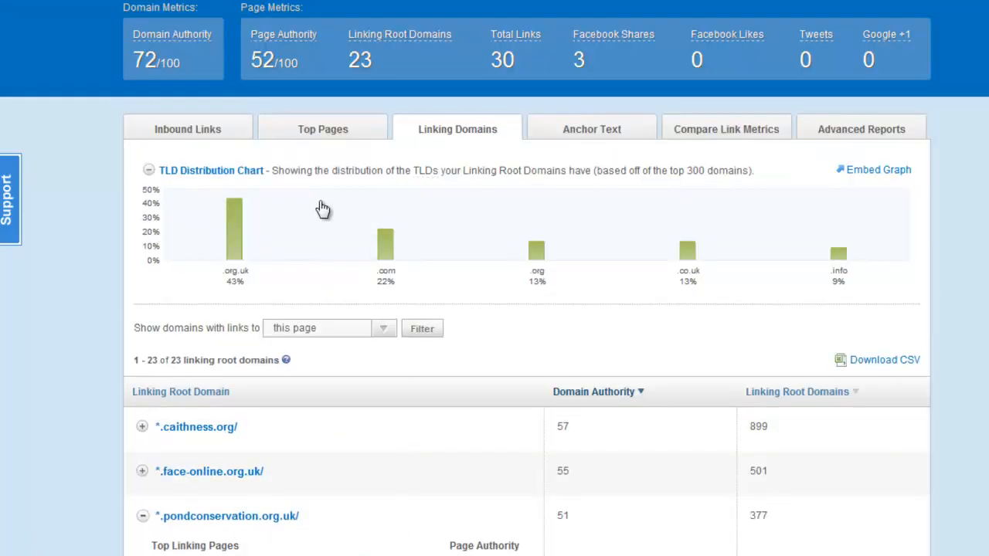
scroll(376, 137, up, 2)
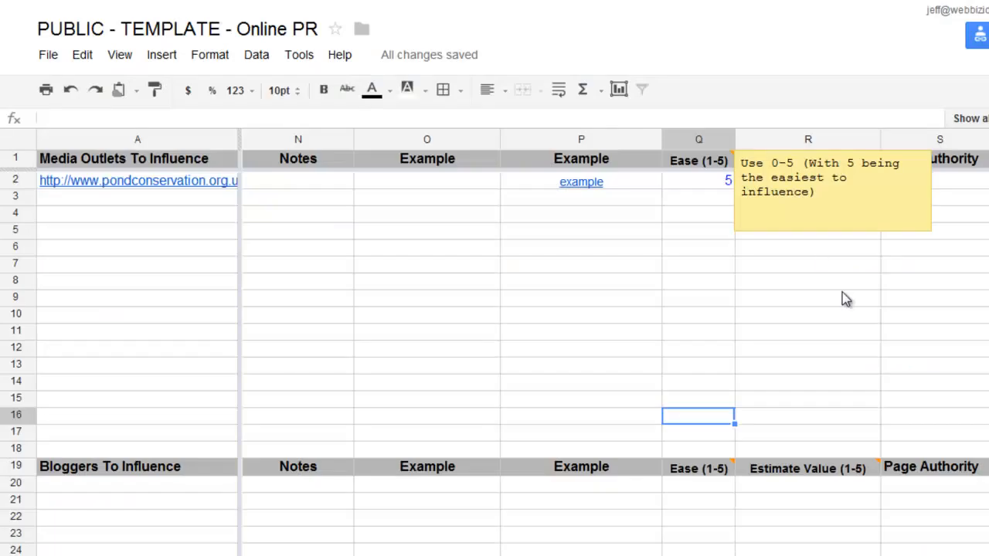
Read the scoring note on the Estimated Value column and recheck the linking domains and the pond project funding page
click(842, 297)
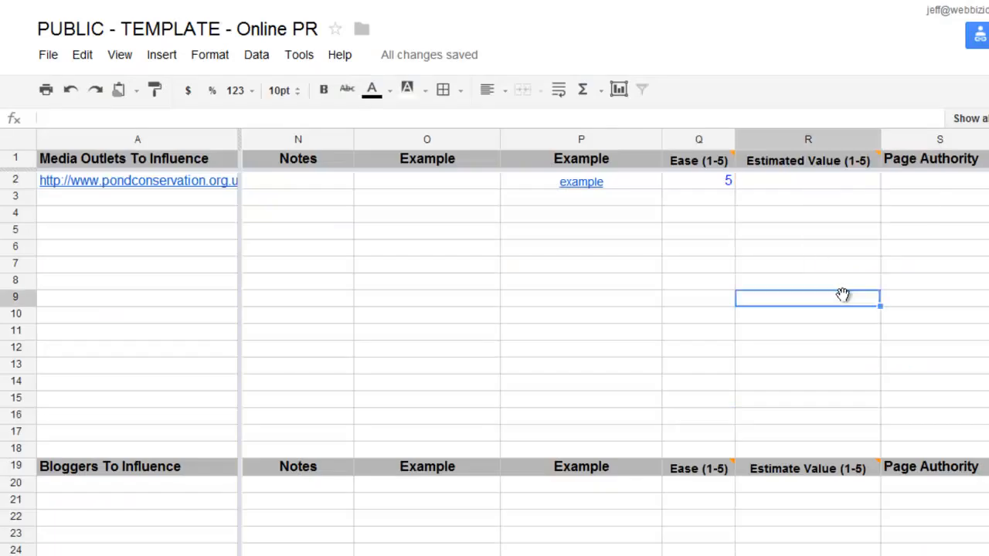
click(779, 185)
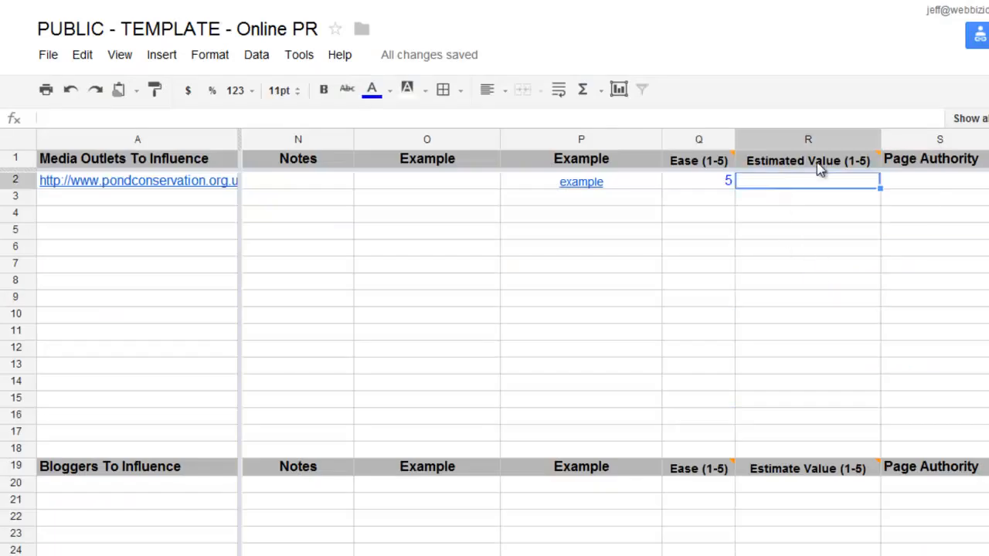
mouse_move(820, 170)
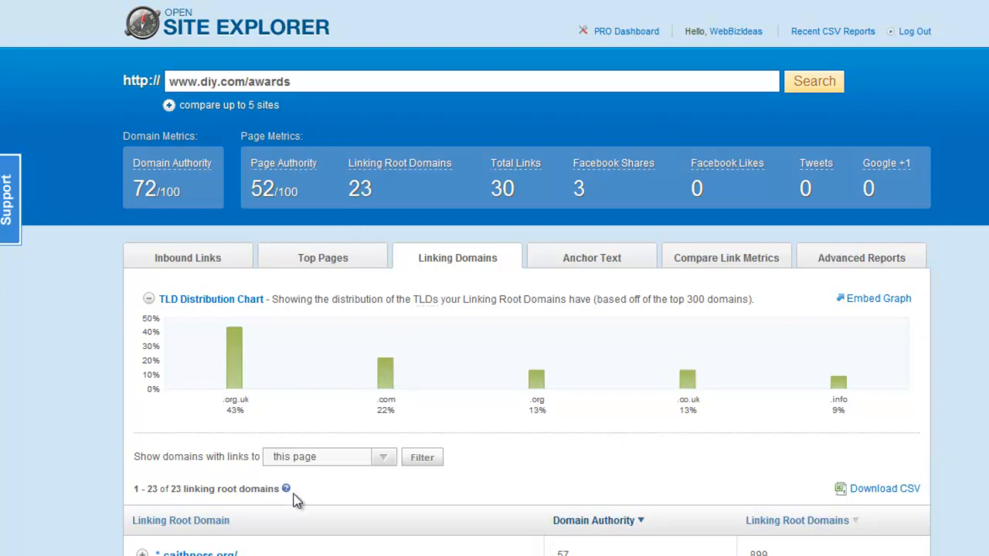
scroll(248, 324, down, 2)
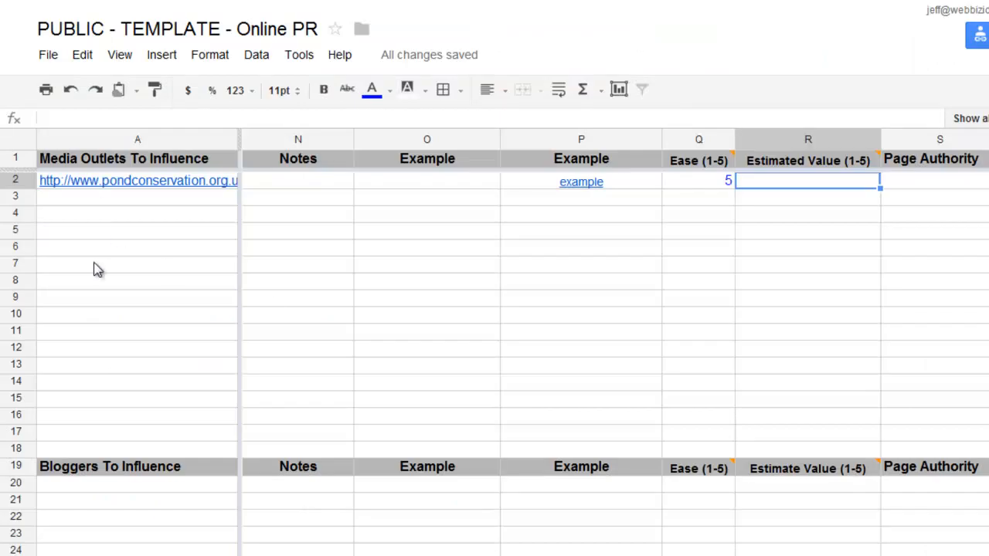
click(797, 232)
mouse_move(803, 170)
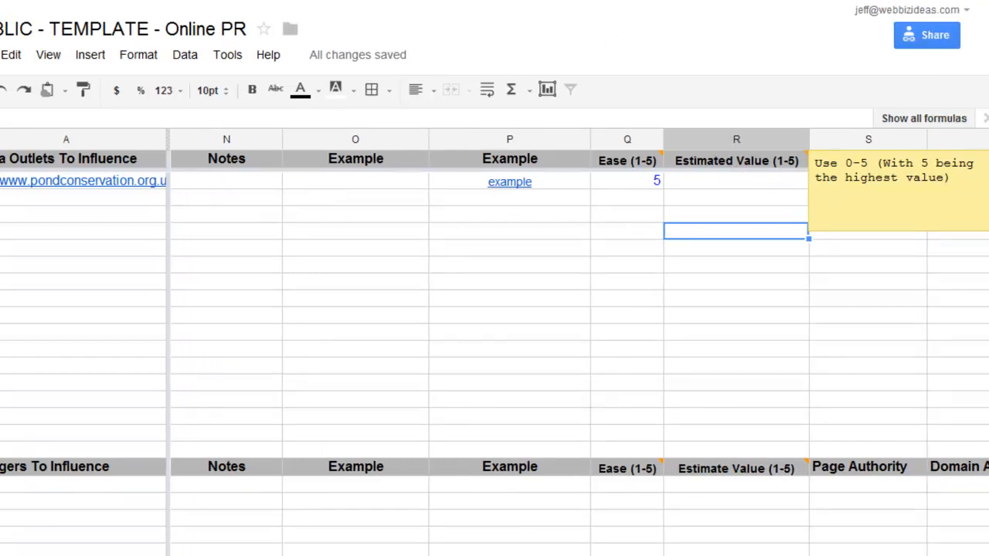
click(195, 179)
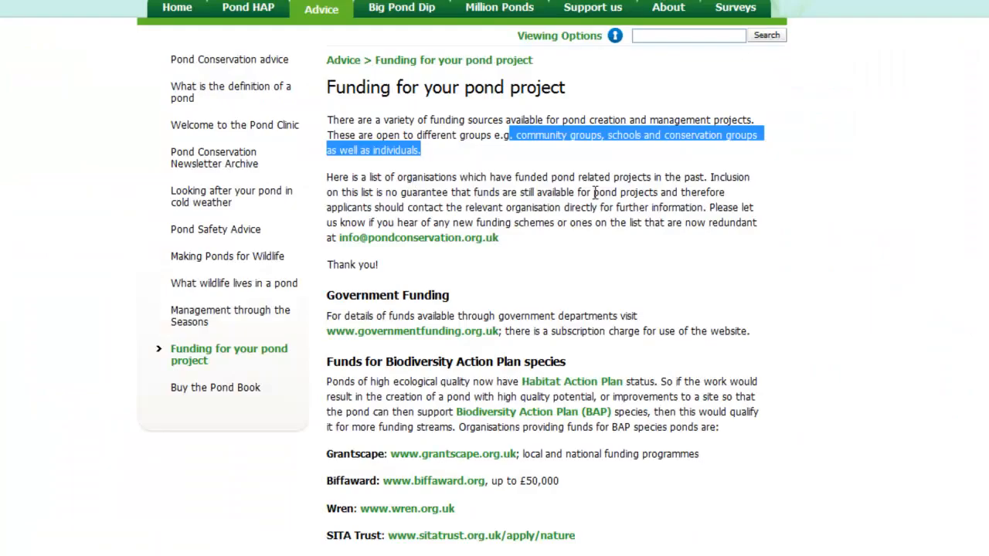
click(594, 193)
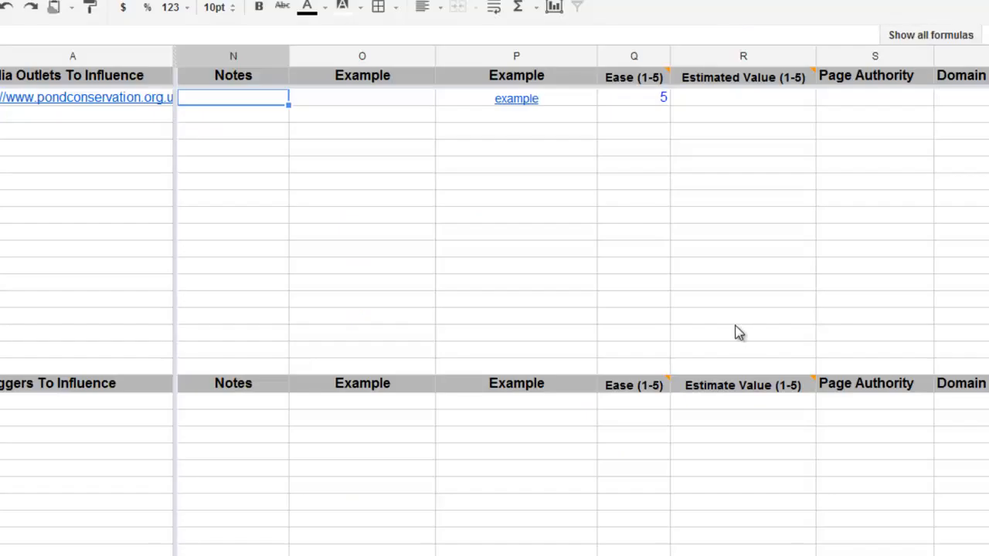
Set the Estimated Value of the pondconservation.org.uk row to 4
click(722, 101)
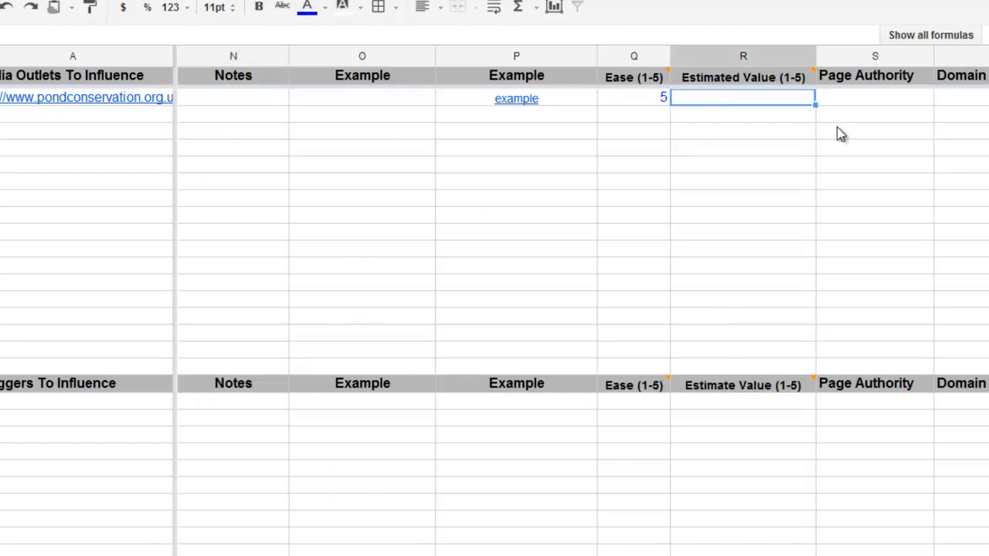
text(4)
click(749, 165)
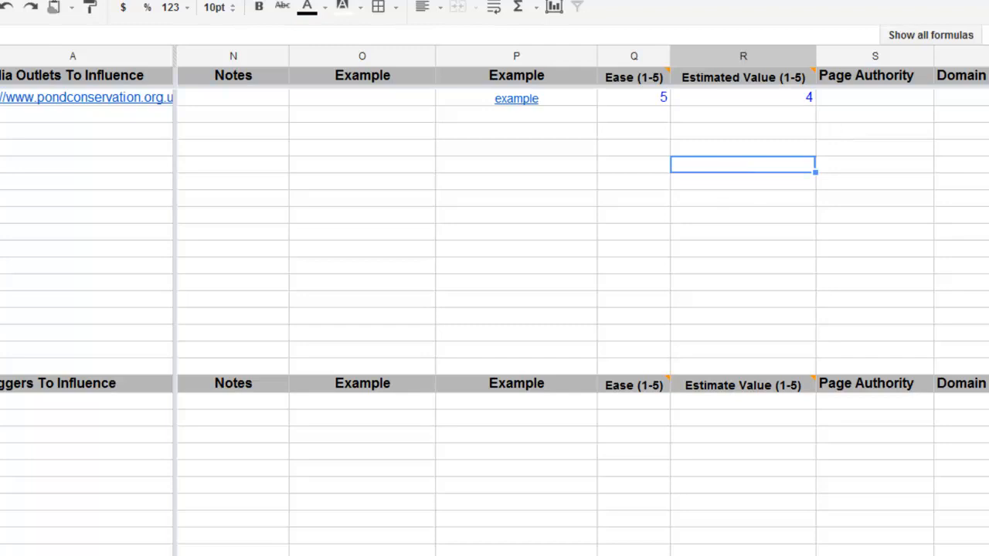
Inspect the Priority formula of the pondconservation.org.uk row
scroll(579, 308, left, 10)
scroll(579, 309, right, 3)
scroll(580, 309, left, 3)
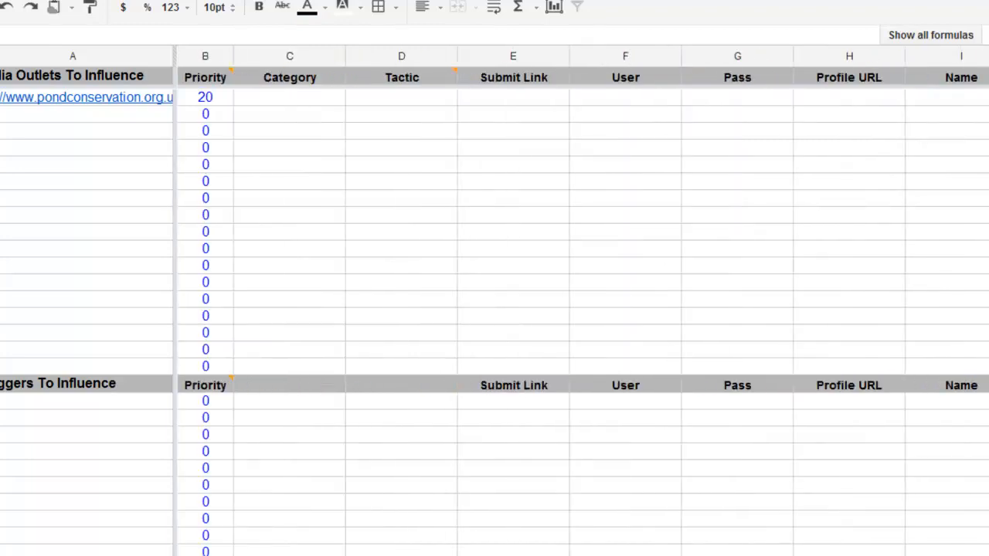
click(215, 103)
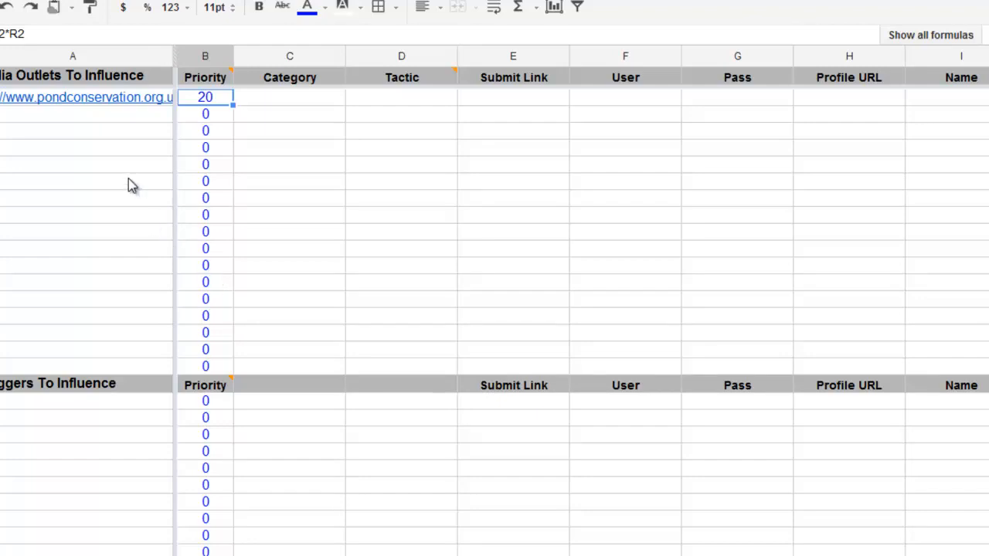
Fill the pondconservation.org.uk link from A2 down to A17 in the Media Outlets To Influence column
click(163, 102)
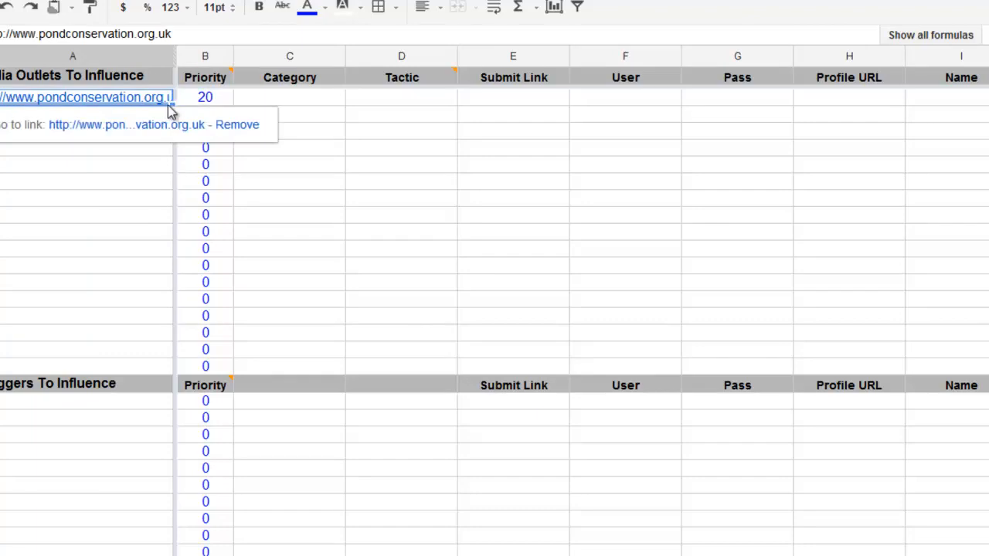
drag(171, 105, 131, 355)
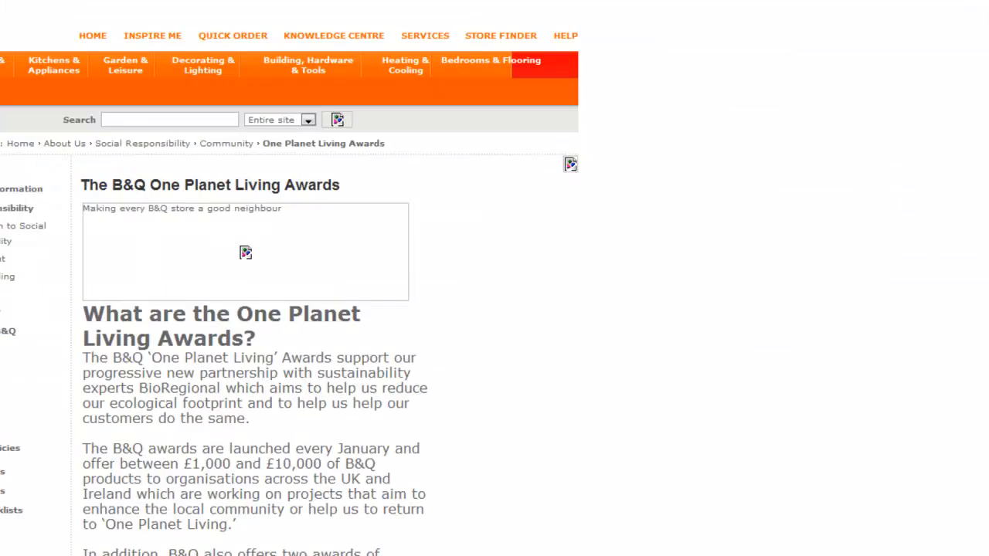
mouse_move(262, 190)
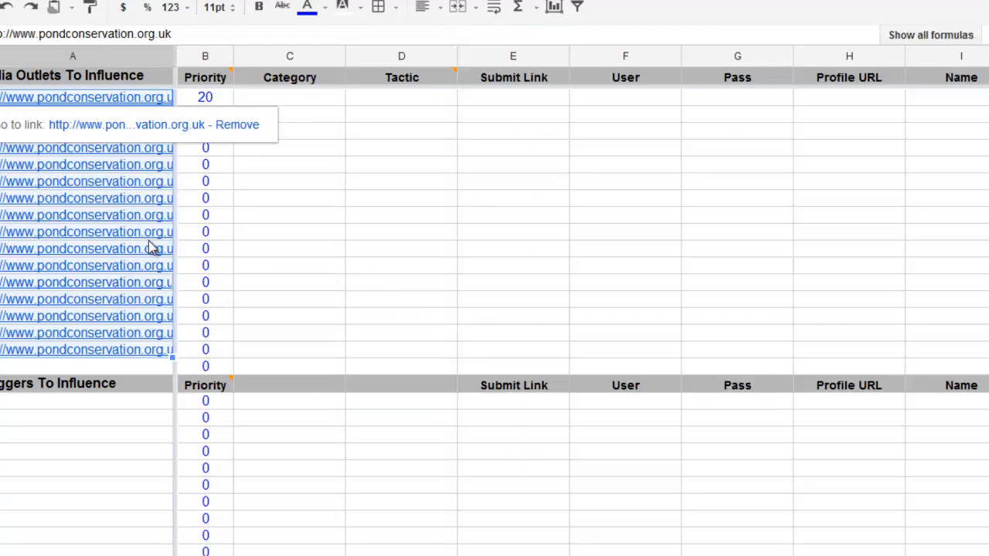
click(513, 215)
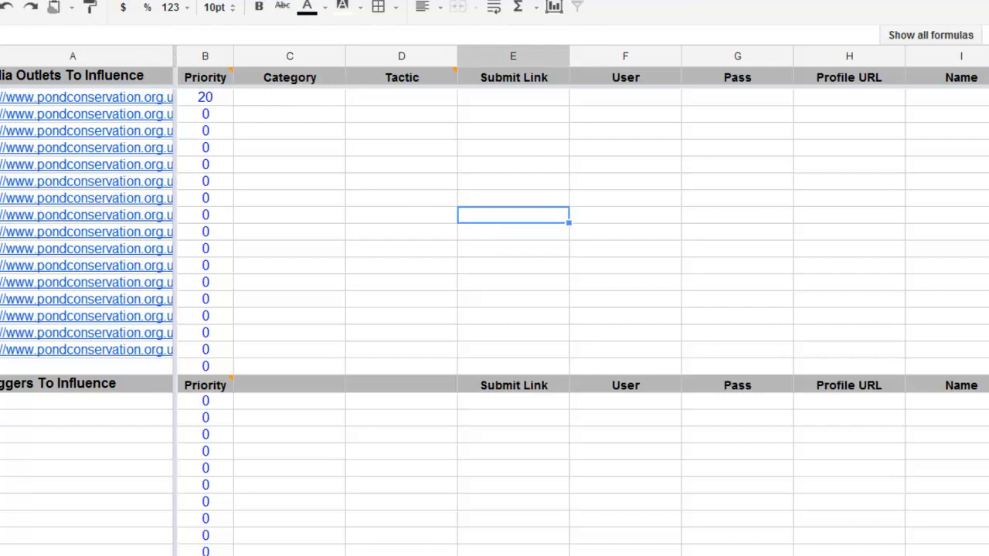
Give rows 2 to 17 of the media outlets section an orange background
click(85, 96)
drag(11, 88, 14, 342)
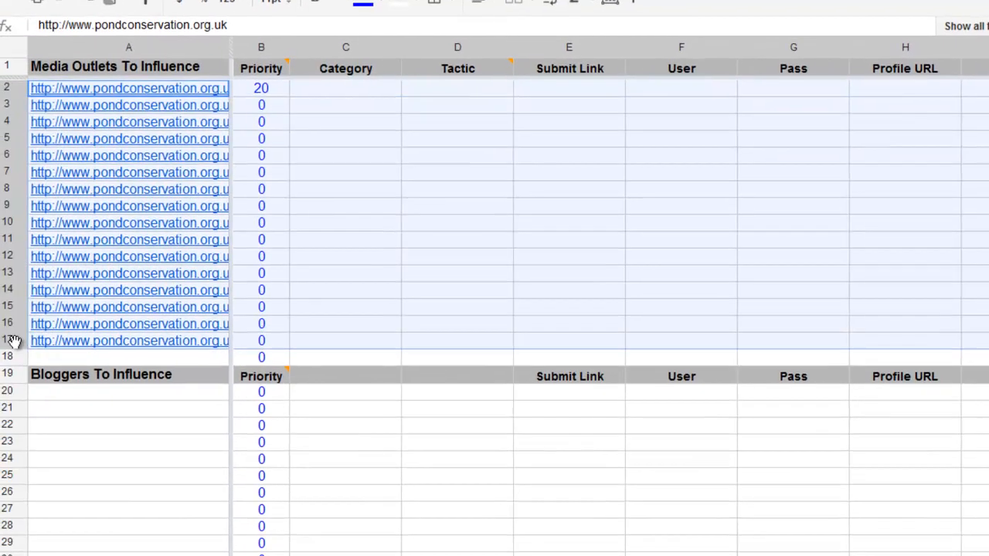
click(410, 4)
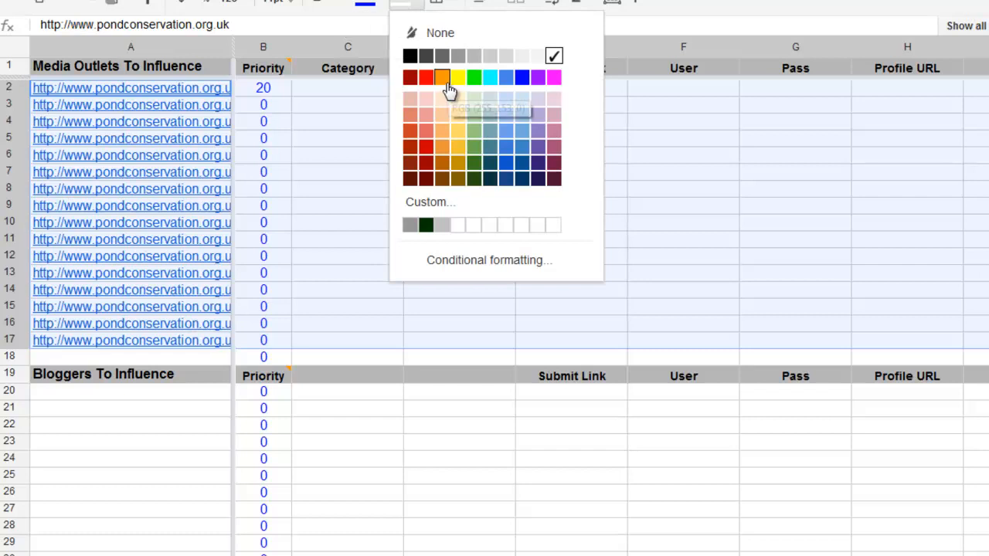
click(443, 78)
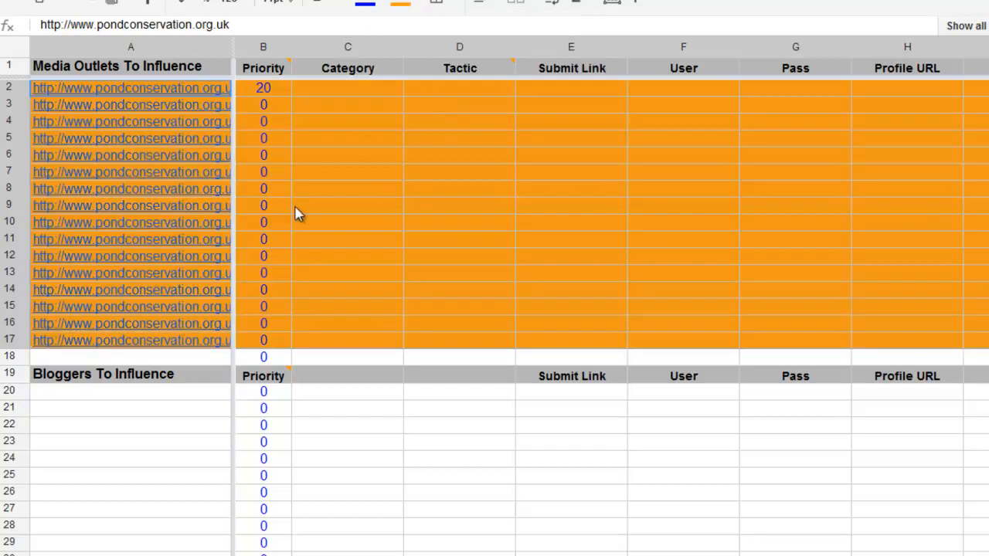
click(150, 1)
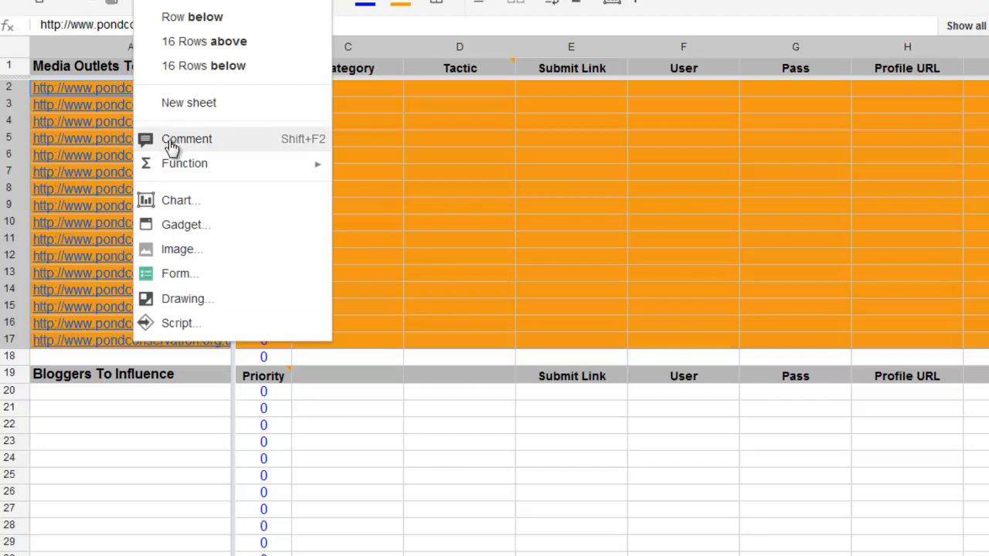
click(412, 156)
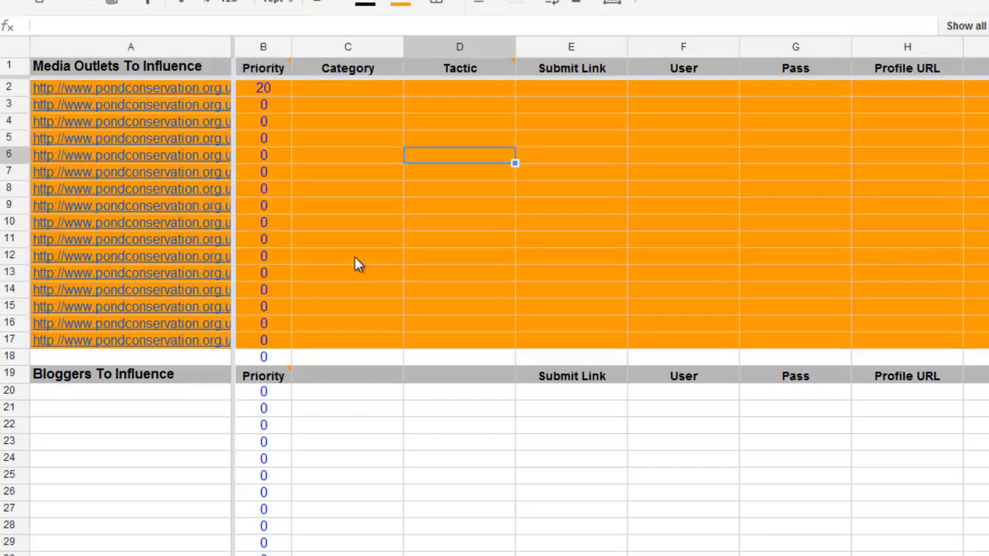
Enter "awards" as the Category of the first pondconservation.org.uk row
click(345, 91)
text(awards)
click(378, 163)
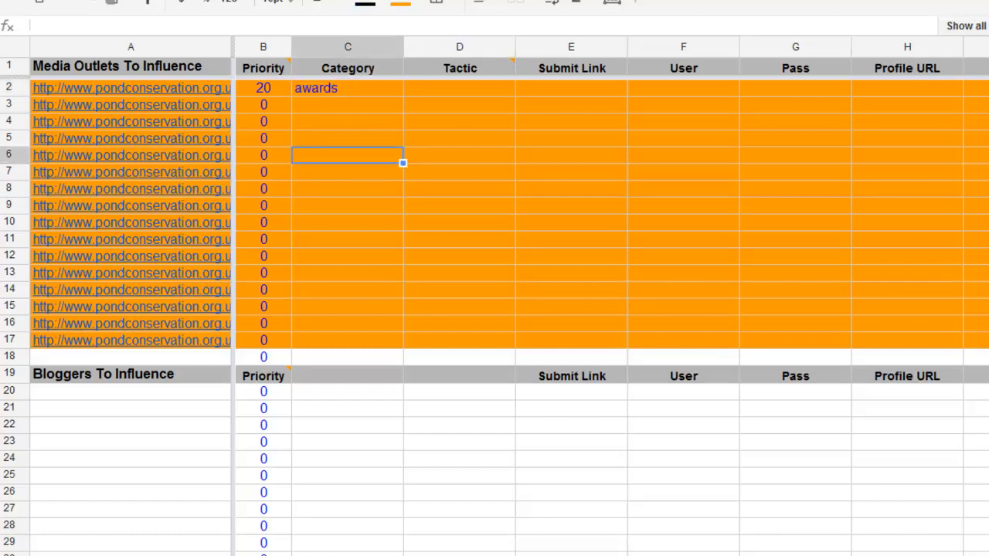
Check the Ease and Estimated Value scores of the first pondconservation.org.uk row
scroll(262, 99, right, 5)
scroll(450, 152, right, 6)
scroll(450, 152, left, 1)
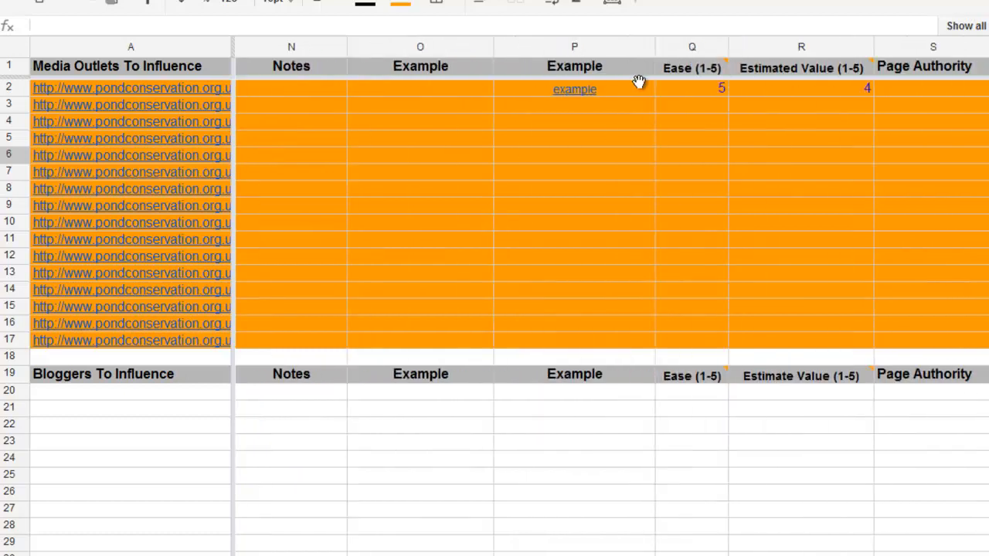
click(675, 91)
click(769, 96)
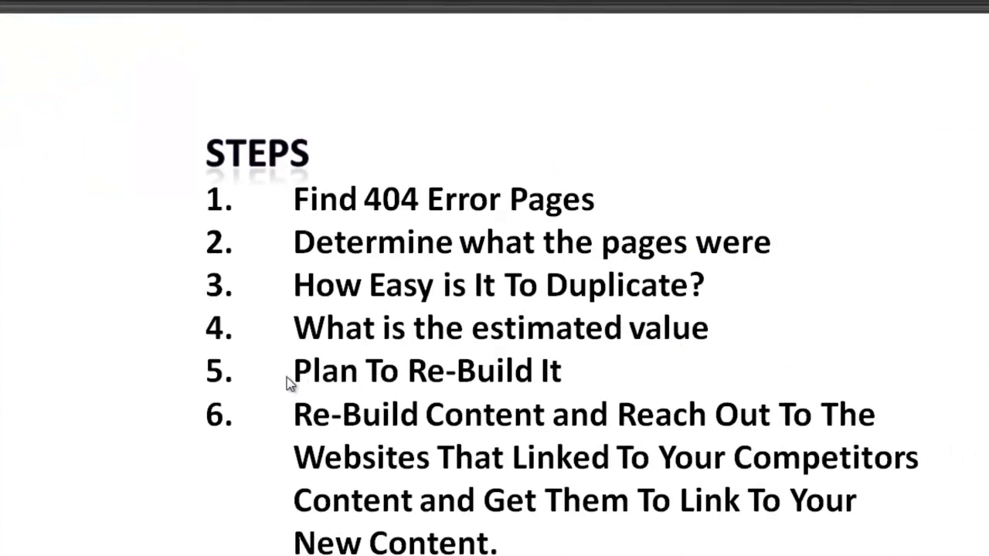
Point out "Plan To Re-Build It" on the steps slide, switch to the On Page Optimization Inventory template, and select its Resource Center Link Title cell
click(287, 377)
key(Left)
scroll(521, 246, down, 1)
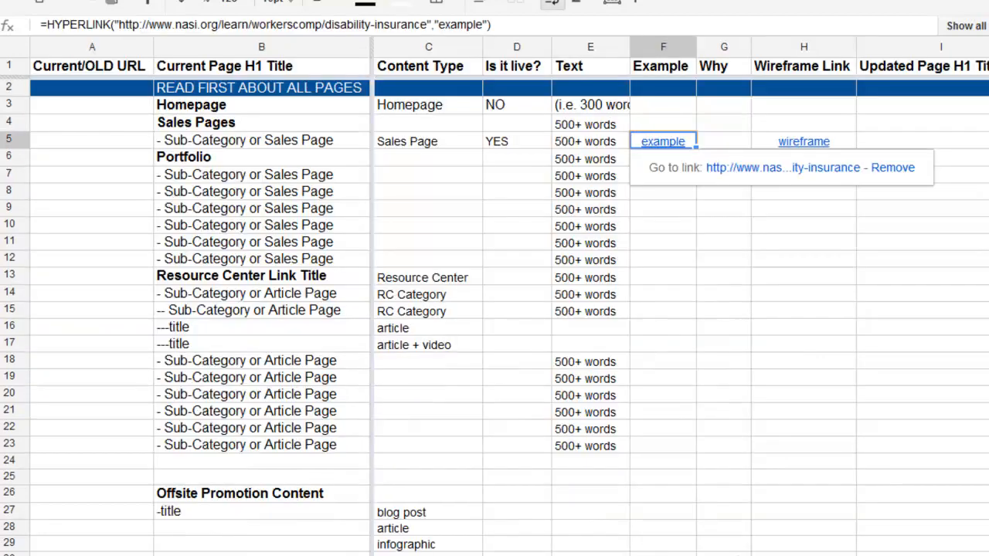
click(662, 256)
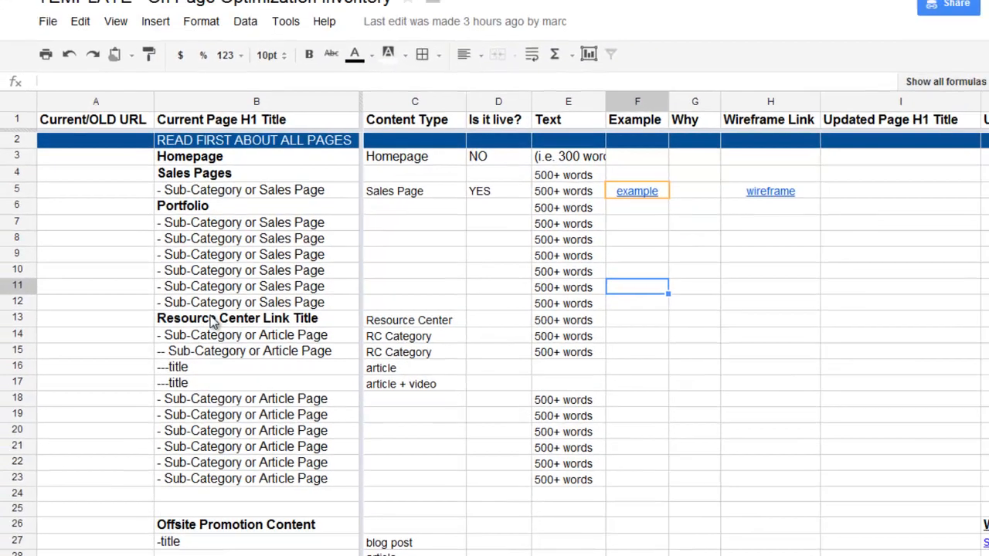
click(216, 282)
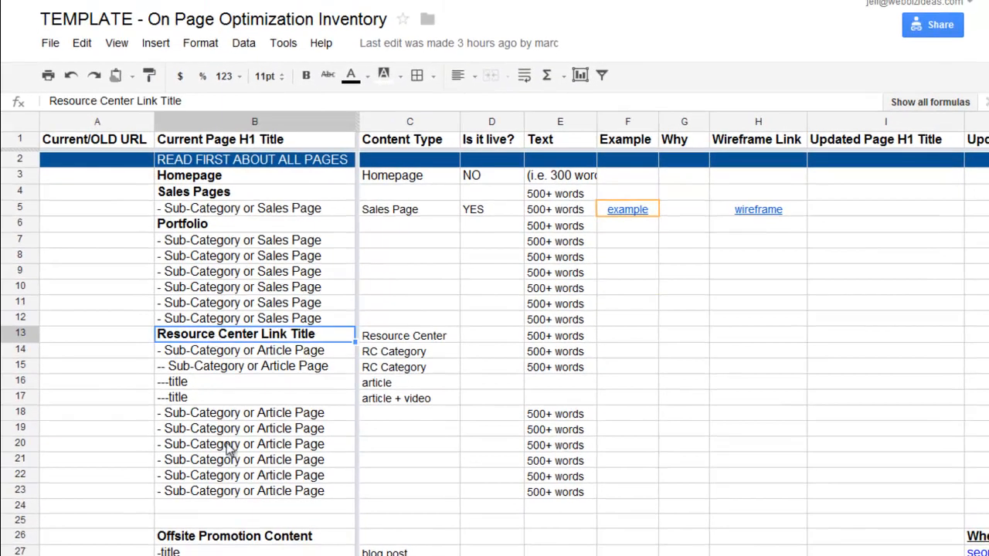
Copy the Resource Center Link Title cell to the empty cell B24 and replace its text with "Awards"
scroll(177, 409, down, 2)
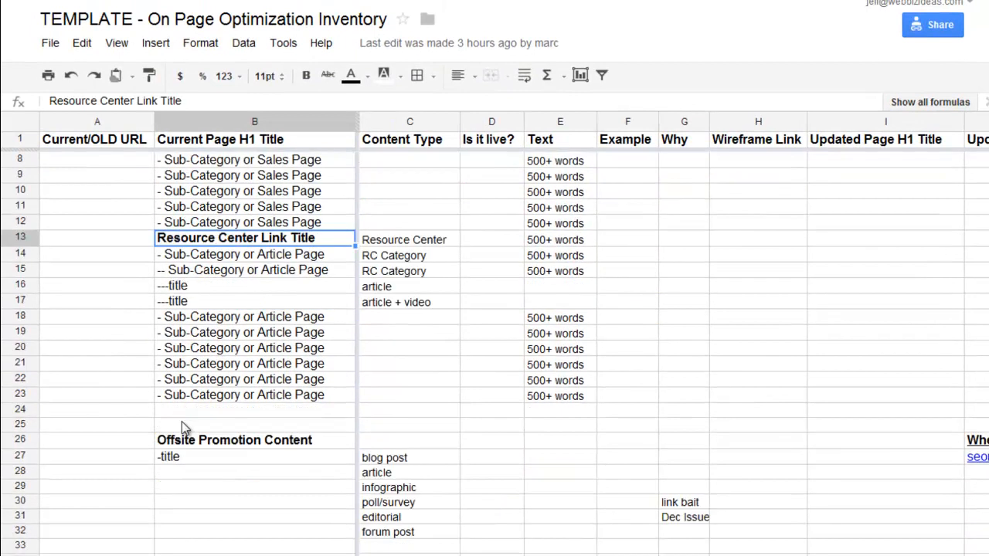
key(ctrl+c)
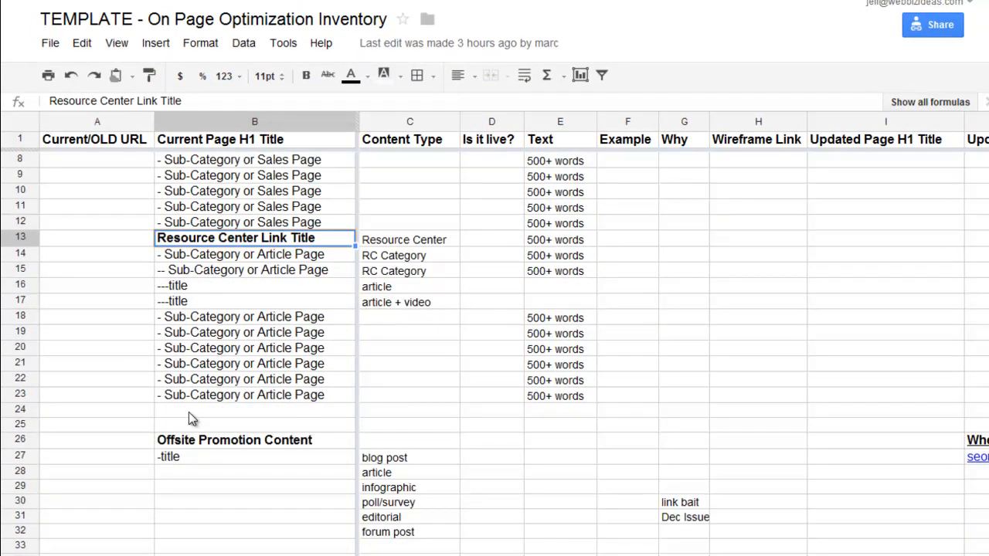
click(193, 413)
key(ctrl+v)
double_click(320, 411)
key(ctrl+a)
text(Awards)
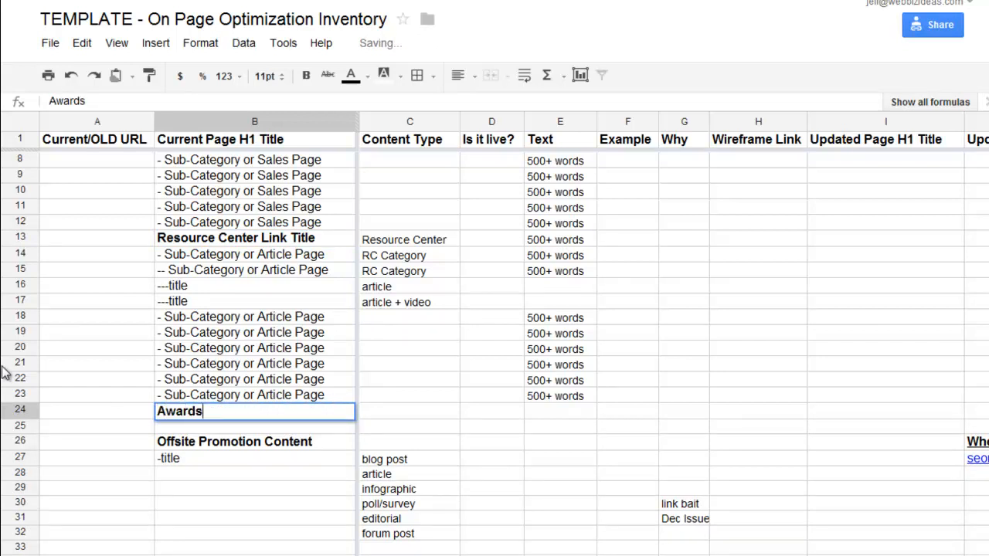
Enter "- Ponds" as a sub-category directly below the Awards heading in the Current Page H1 Title column
click(186, 426)
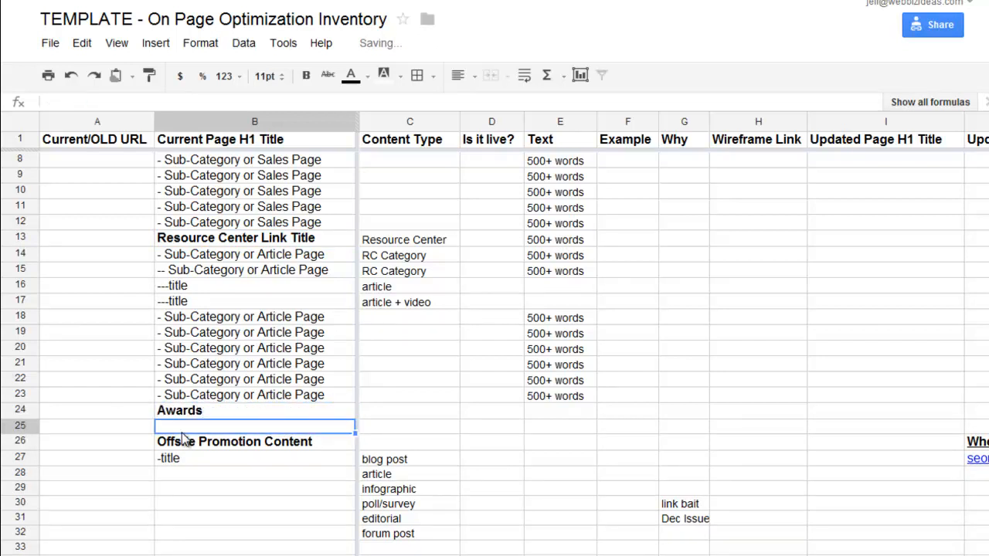
double_click(182, 427)
text(- Ponds)
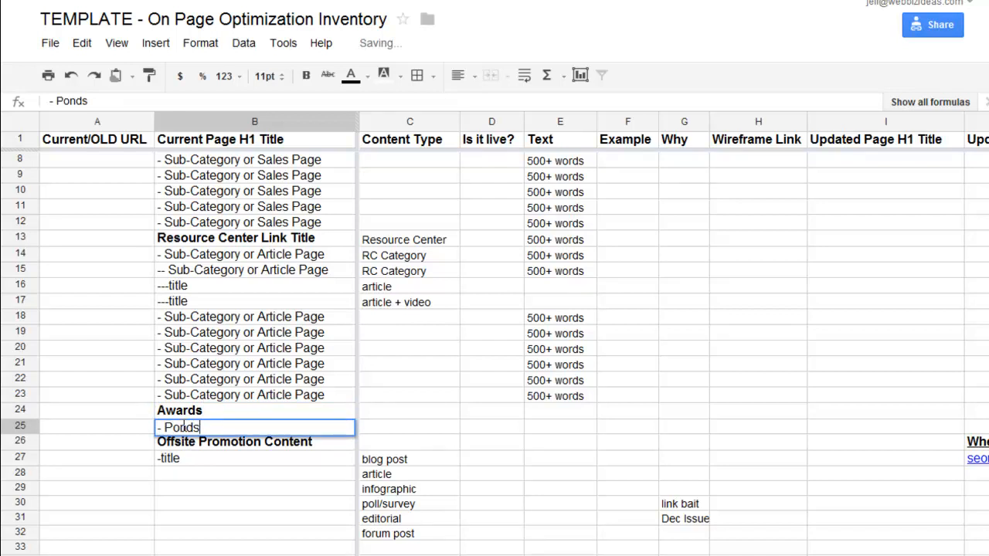
click(216, 488)
Look over the Current Page H1 Title list from Homepage down to the Ponds sub-category
scroll(197, 328, up, 3)
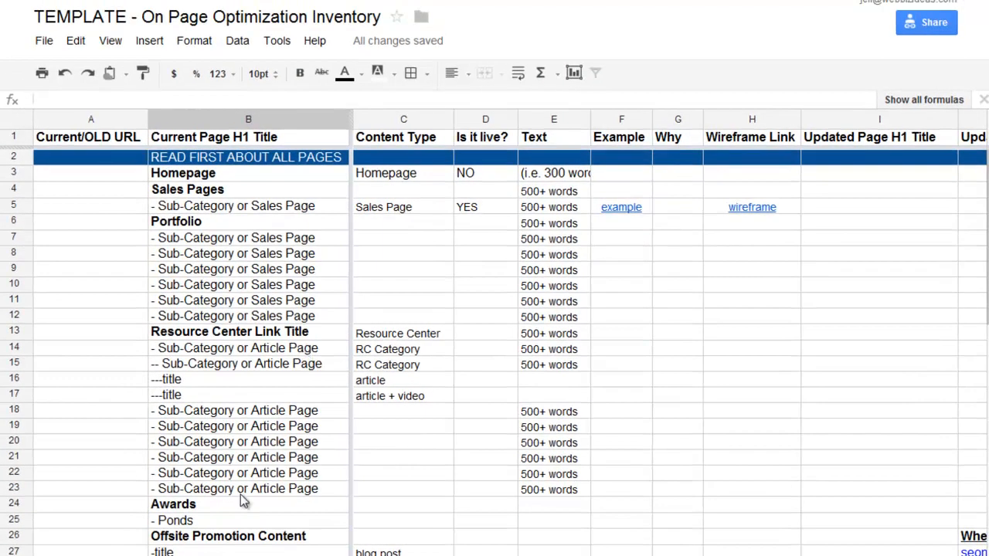
click(219, 539)
drag(213, 175, 229, 533)
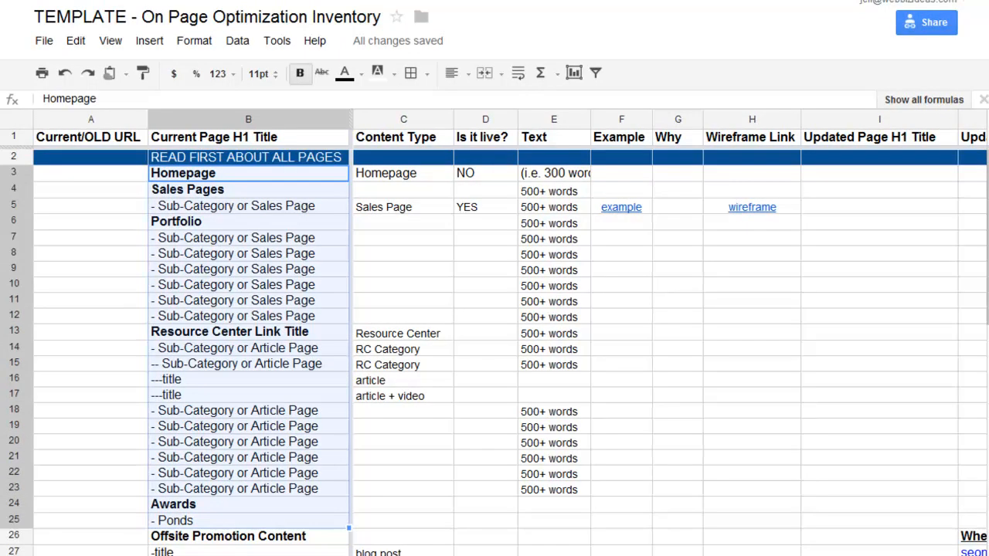
click(229, 555)
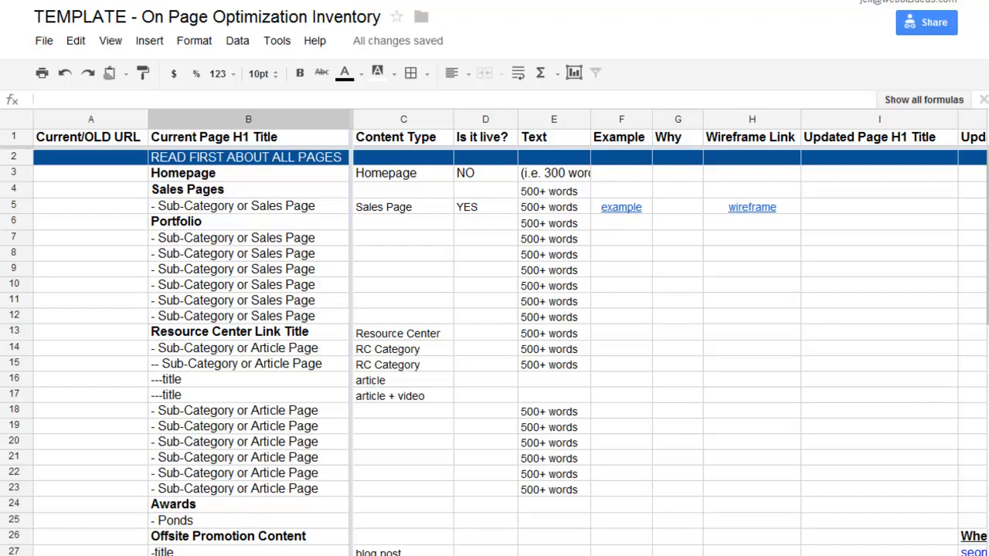
Review the inventory's updated URL and meta columns, then its Priority and Keywords Focused On columns
scroll(670, 336, right, 5)
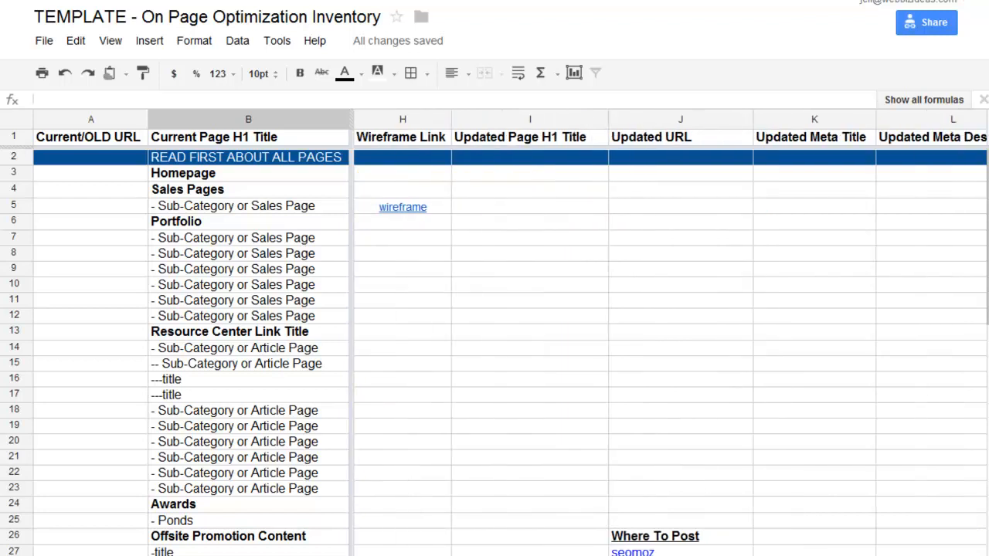
scroll(670, 336, right, 2)
scroll(670, 336, right, 2)
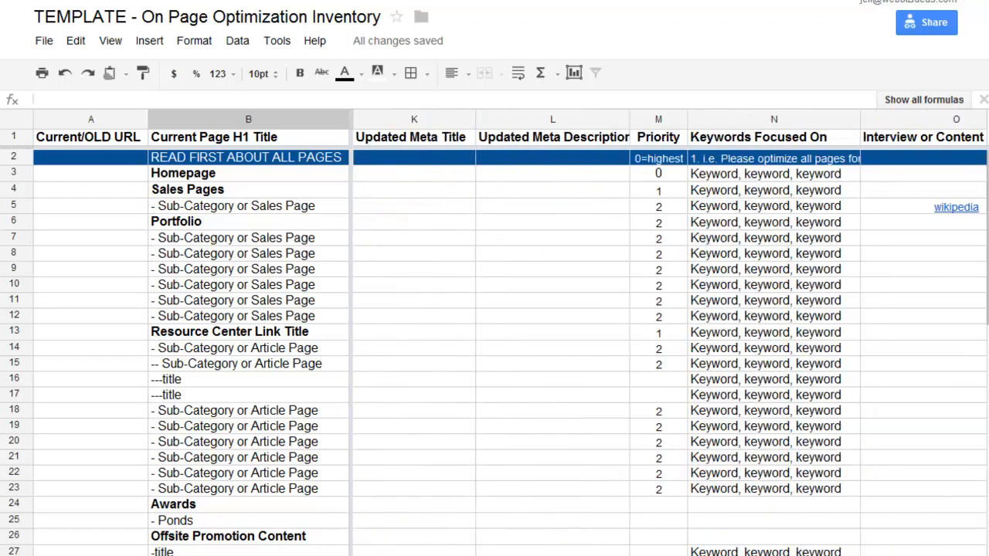
click(735, 119)
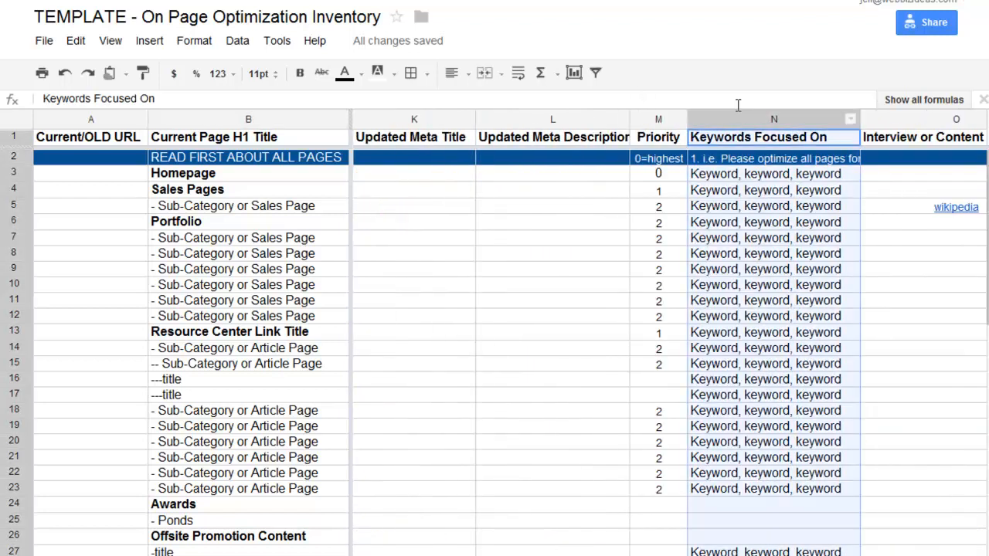
click(670, 119)
click(761, 284)
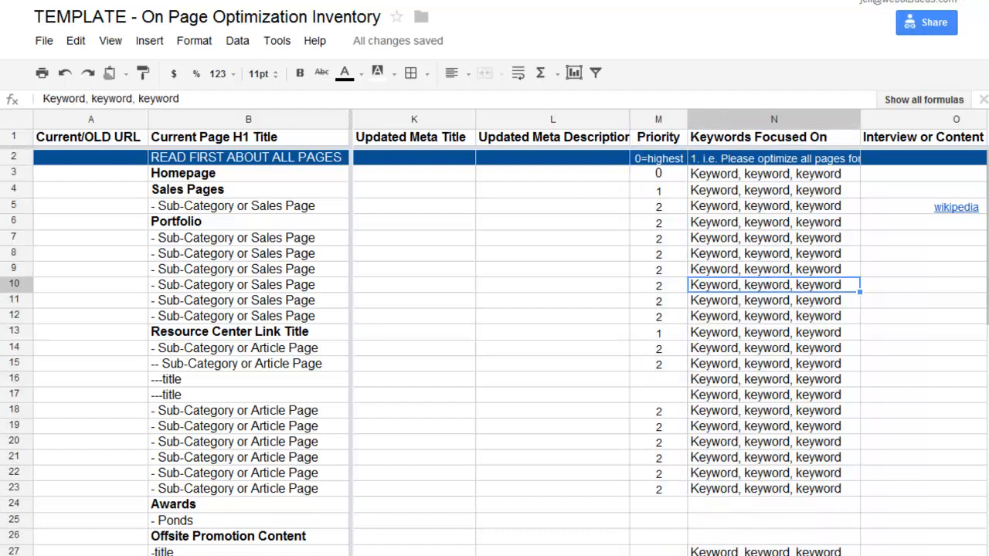
scroll(668, 336, left, 5)
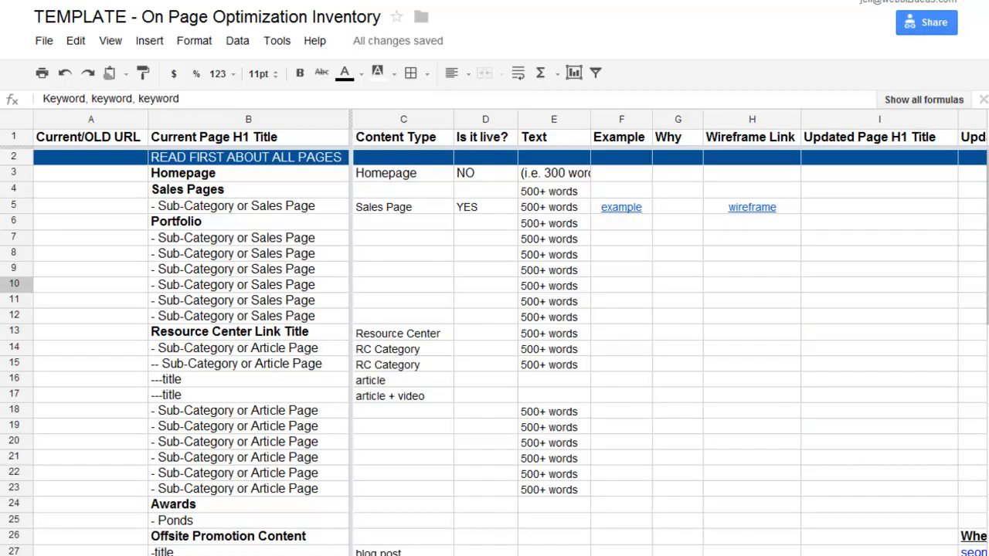
Point out the Ponds row and check the sample link in the Example column of the first sales sub-category
click(274, 521)
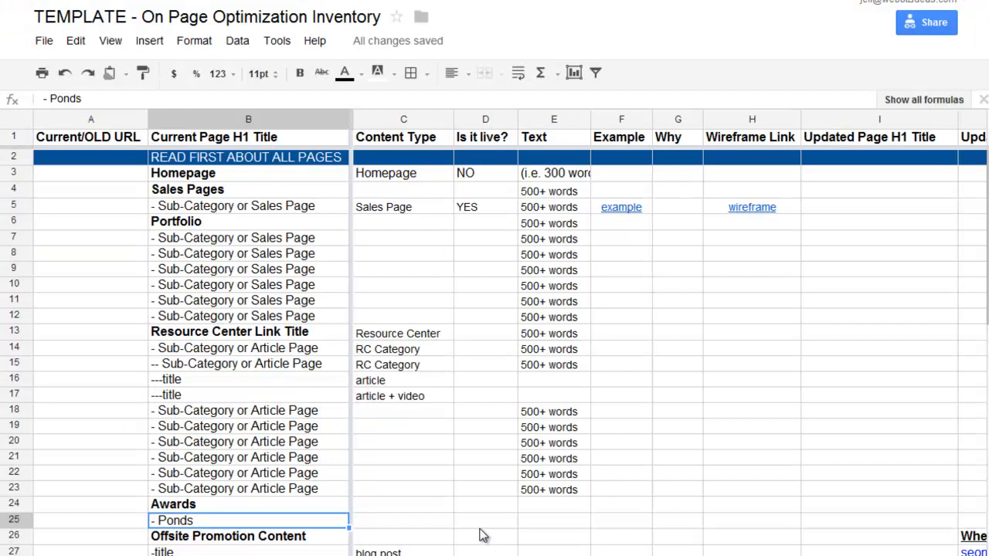
click(623, 120)
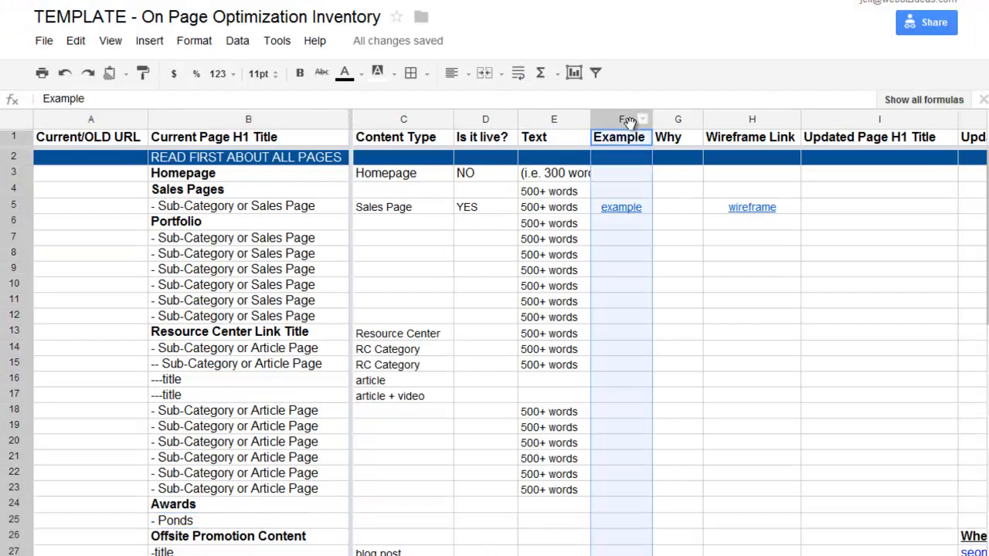
click(646, 208)
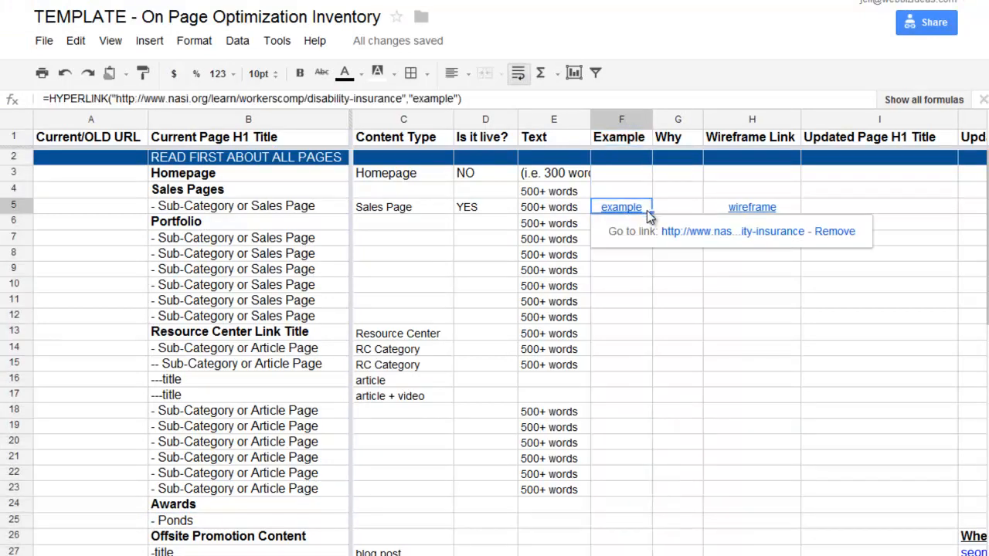
click(670, 216)
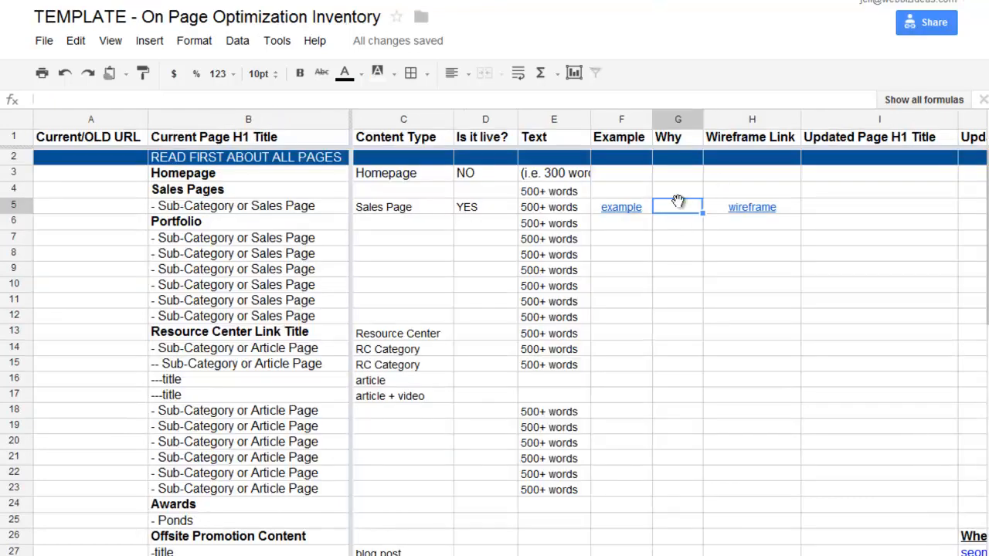
text(23)
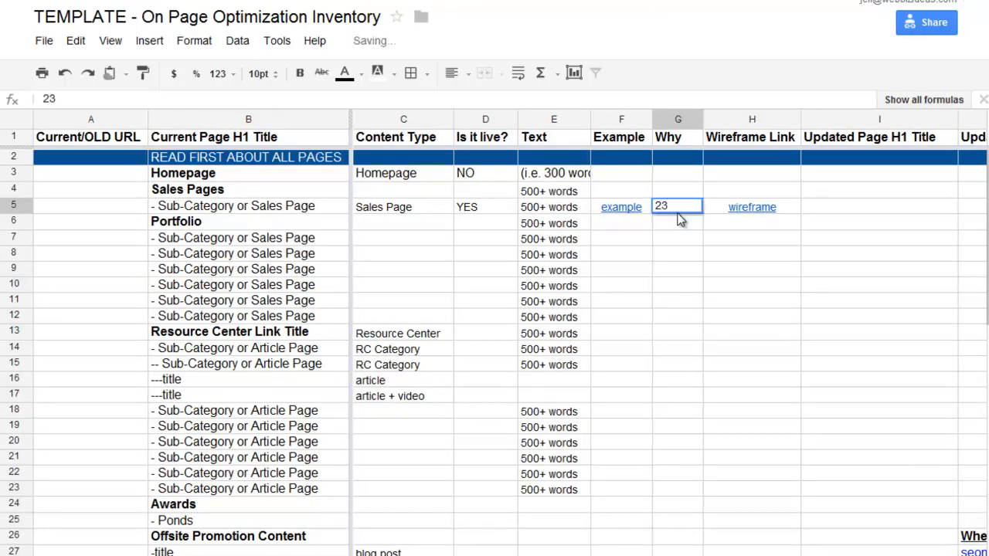
text( differen)
key(BackSpace)
key(BackSpace)
key(BackSpace)
key(BackSpace)
key(BackSpace)
key(BackSpace)
key(BackSpace)
key(BackSpace)
key(BackSpace)
key(BackSpace)
key(BackSpace)
click(680, 302)
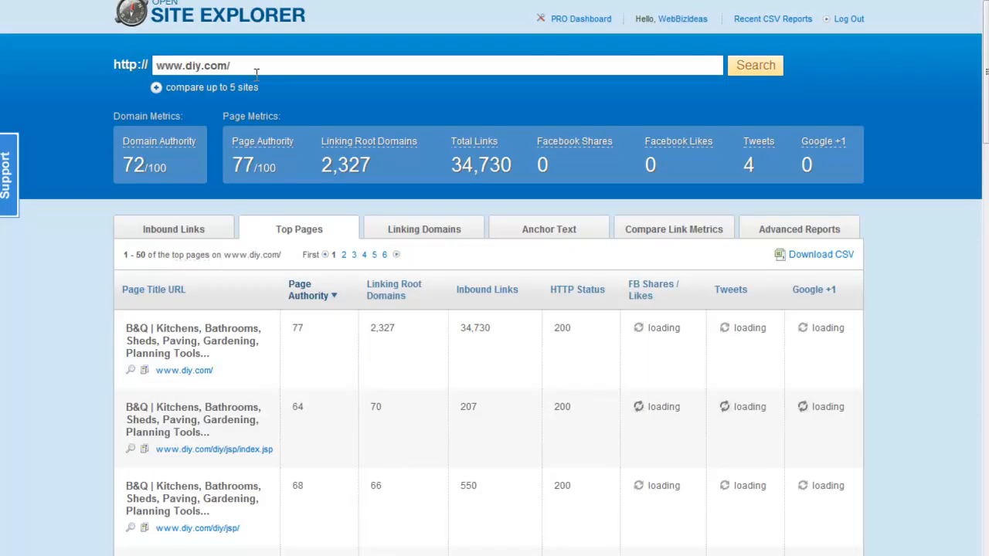
Switch to Open Site Explorer and check the linking root domains of the awards page
triple_click(224, 65)
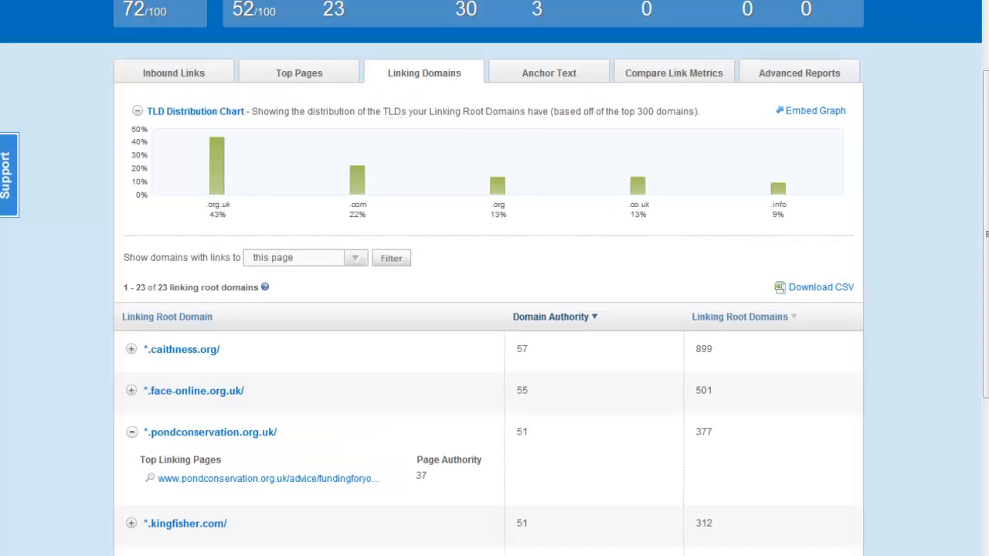
scroll(368, 81, up, 3)
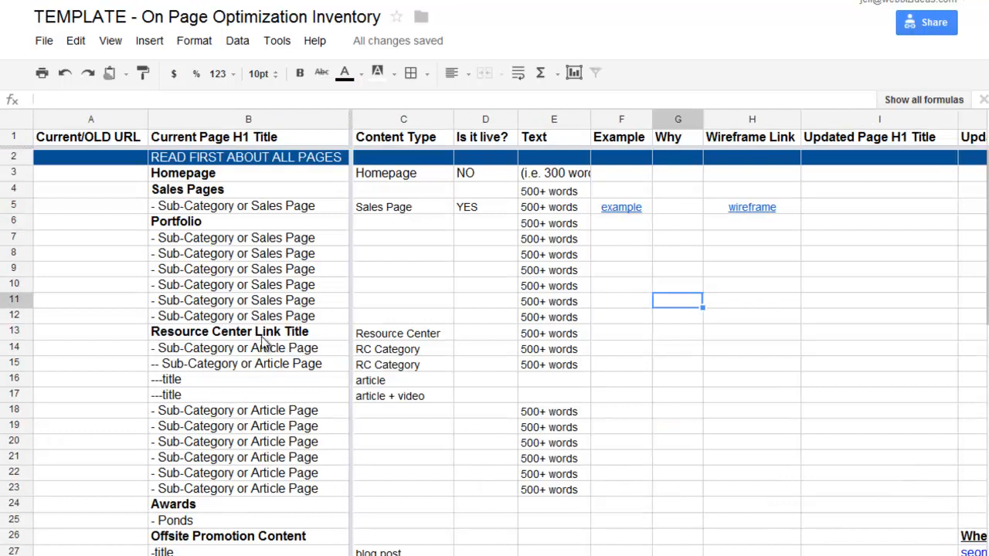
Point out the article rows under the inventory's Resource Center, then switch to the Online PR template and look over its media outlets
drag(258, 395, 259, 493)
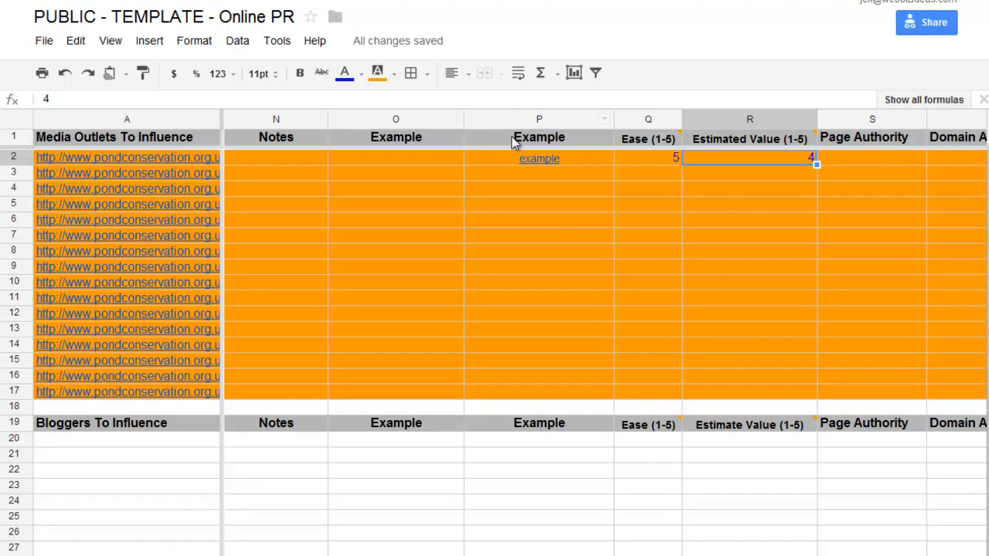
scroll(493, 257, down, 1)
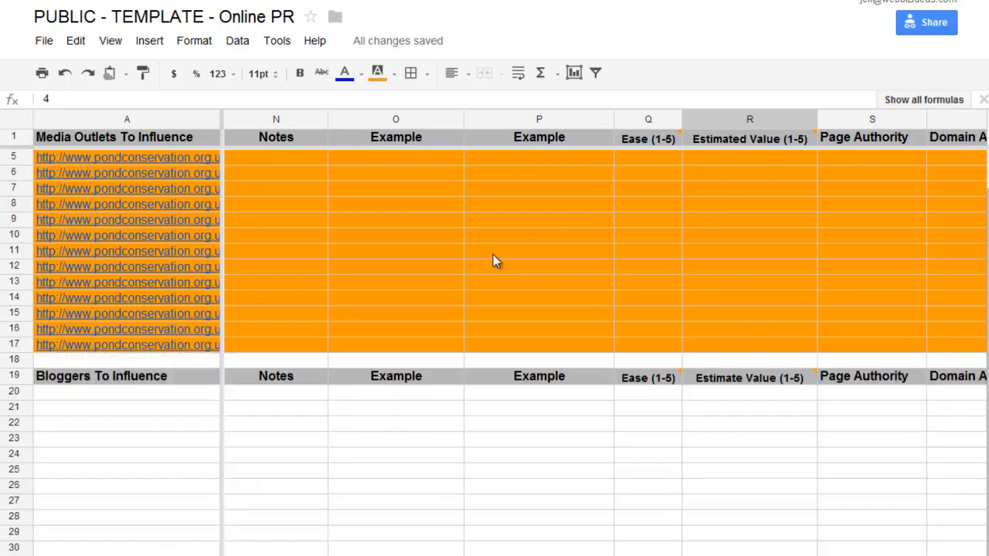